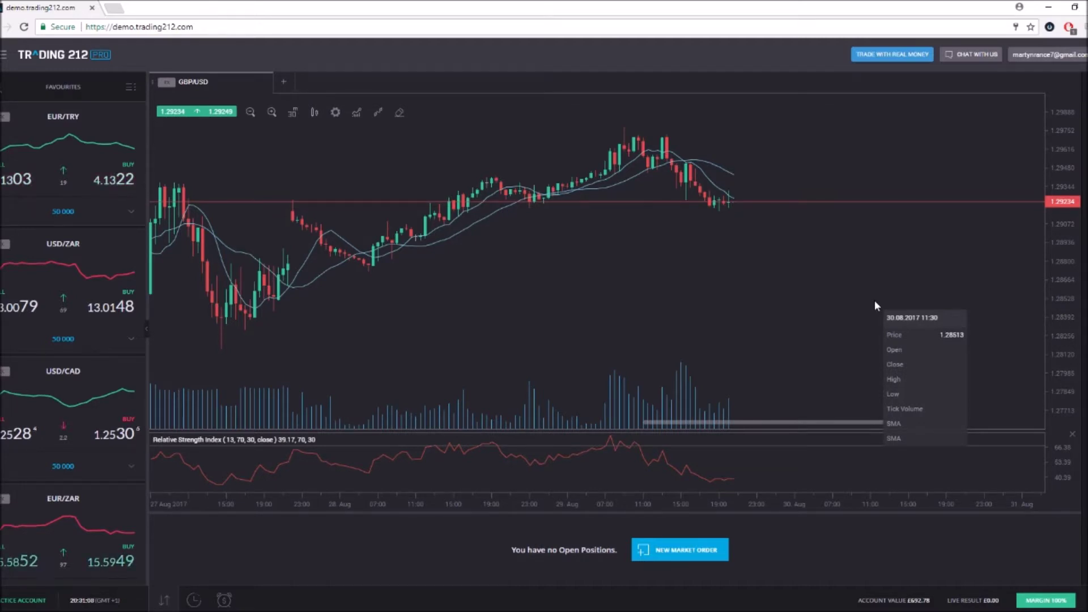
# Pan the GBP/USD chart and review the closed-trade results report.
pyautogui.moveTo(873, 298); pyautogui.dragTo(706, 278)
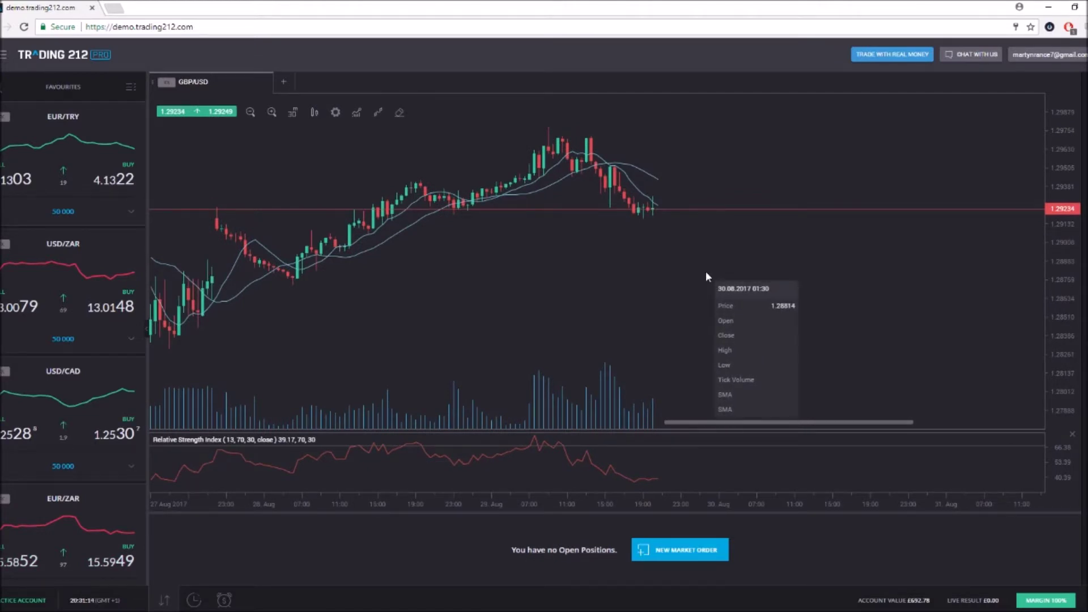
pyautogui.moveTo(664, 266); pyautogui.dragTo(748, 265)
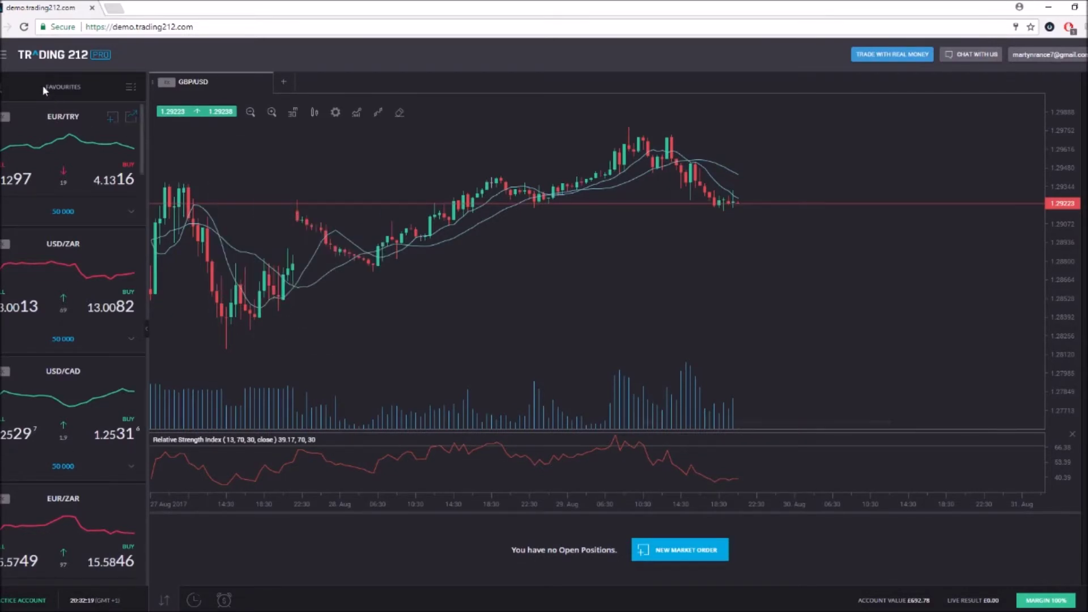
pyautogui.click(4, 54)
pyautogui.moveTo(46, 81)
pyautogui.click(108, 81)
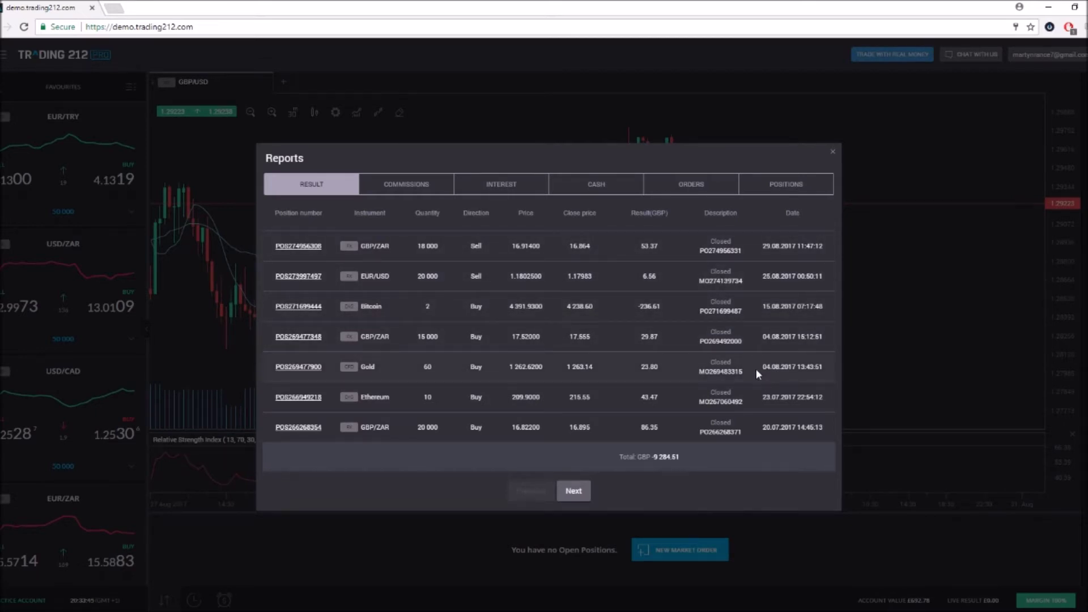
pyautogui.click(833, 152)
# Scroll the Favourites list to Bitcoin, open its chart in a new tab and pan it.
pyautogui.scroll(-5, 74, 312)
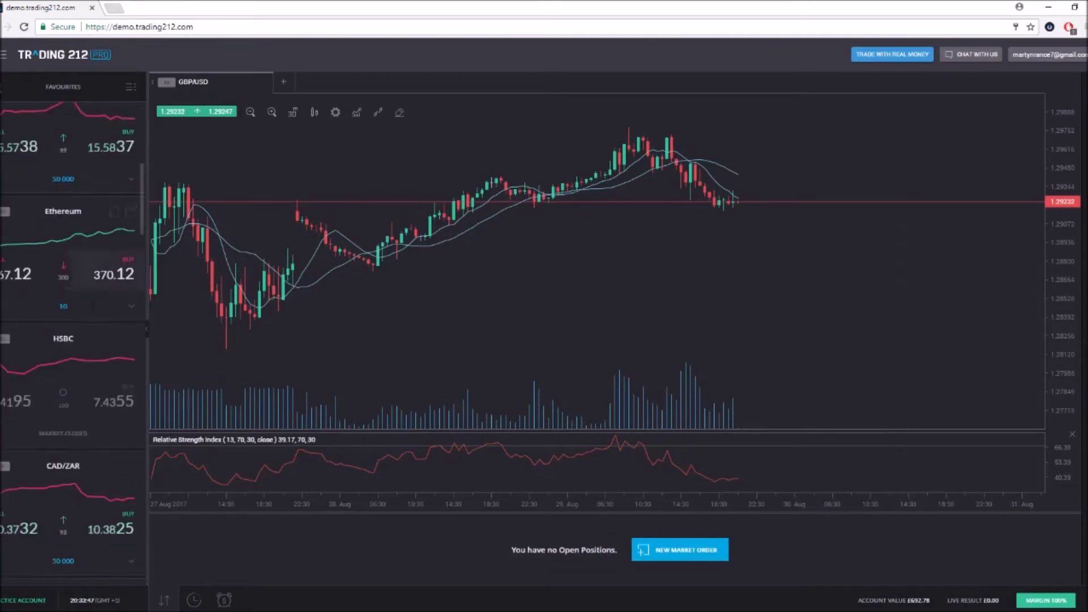
pyautogui.scroll(-5, 90, 300)
pyautogui.scroll(1, 142, 249)
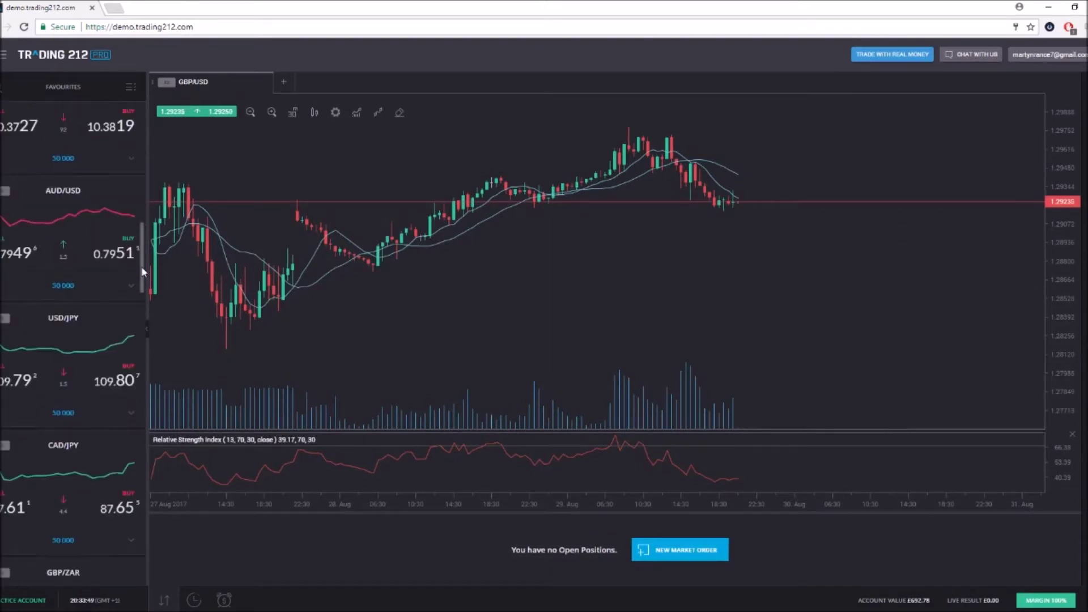
pyautogui.scroll(-15, 125, 340)
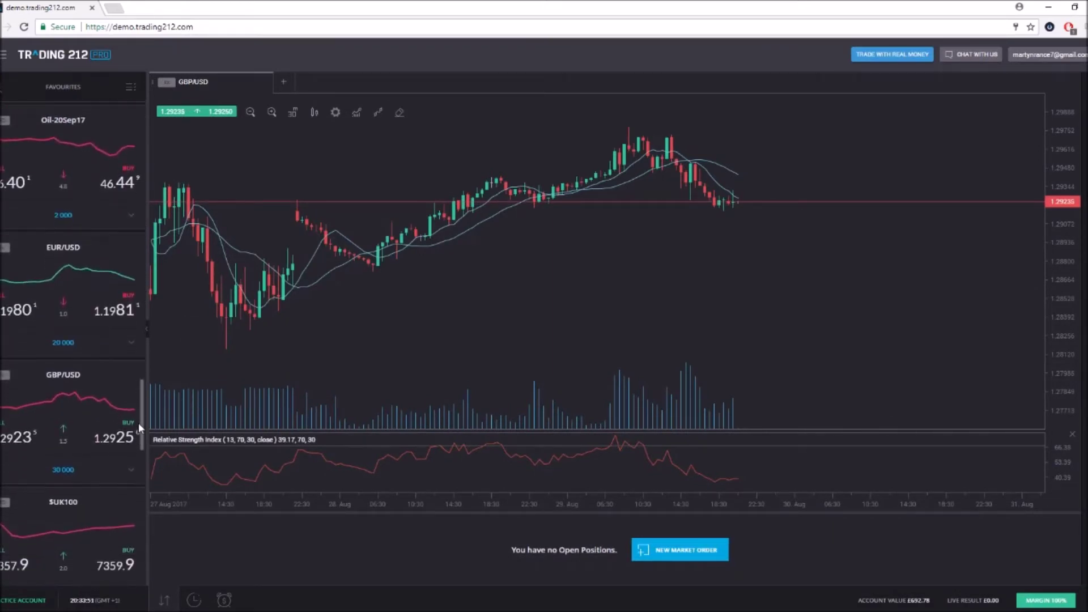
pyautogui.scroll(1, 138, 422)
pyautogui.scroll(-2, 135, 424)
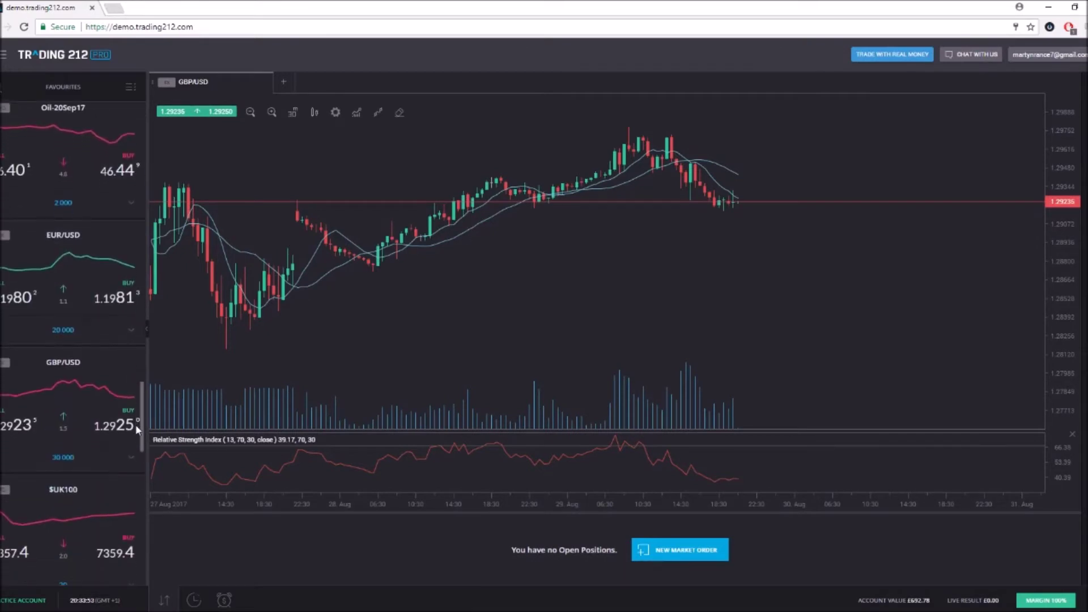
pyautogui.scroll(-10, 134, 424)
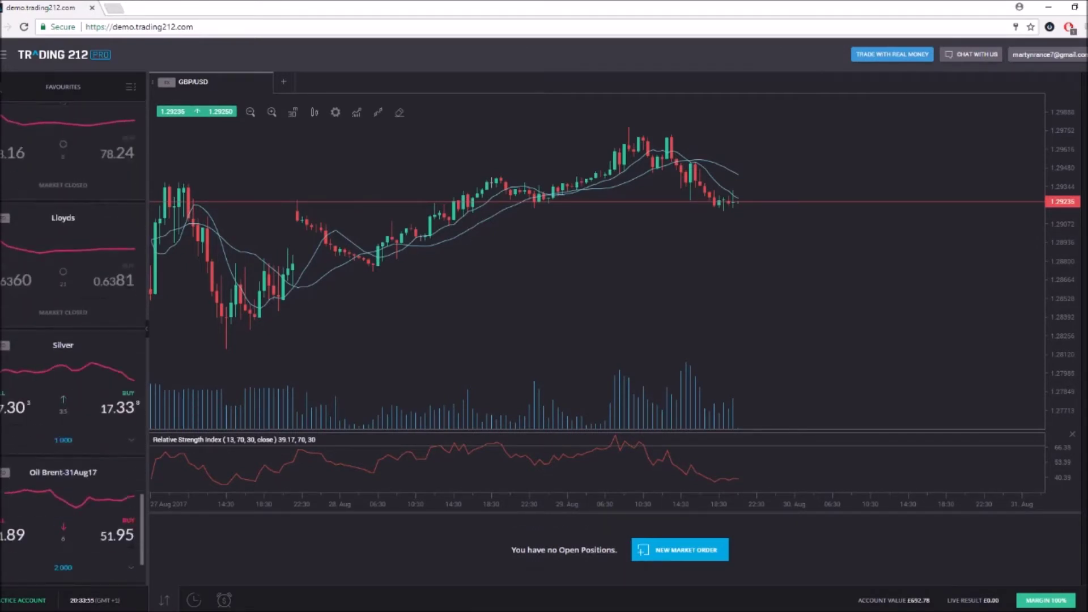
pyautogui.scroll(-3, 87, 481)
pyautogui.rightClick(66, 489)
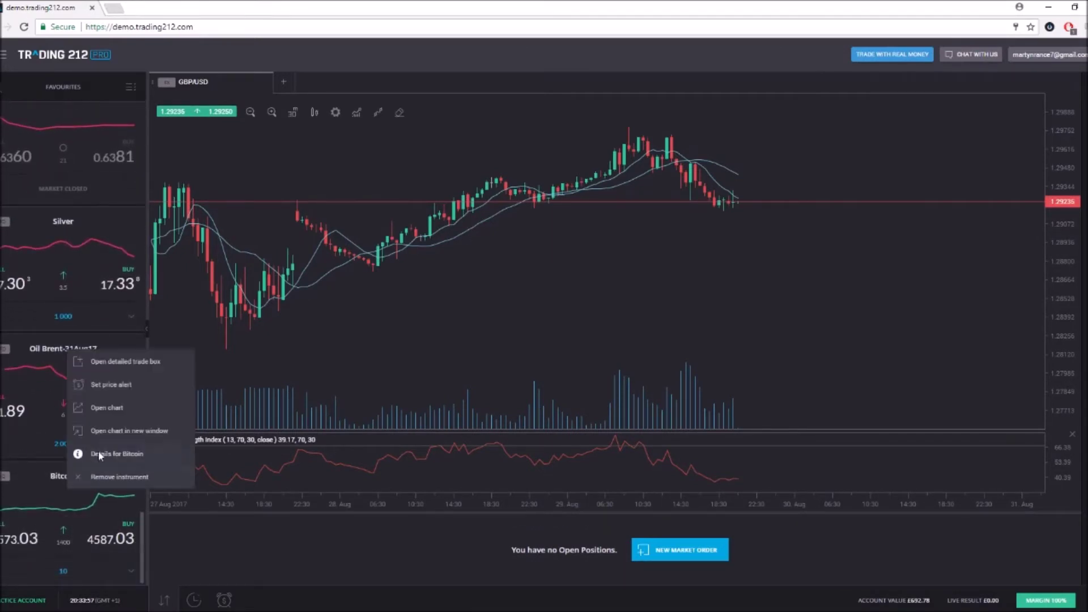
pyautogui.click(103, 407)
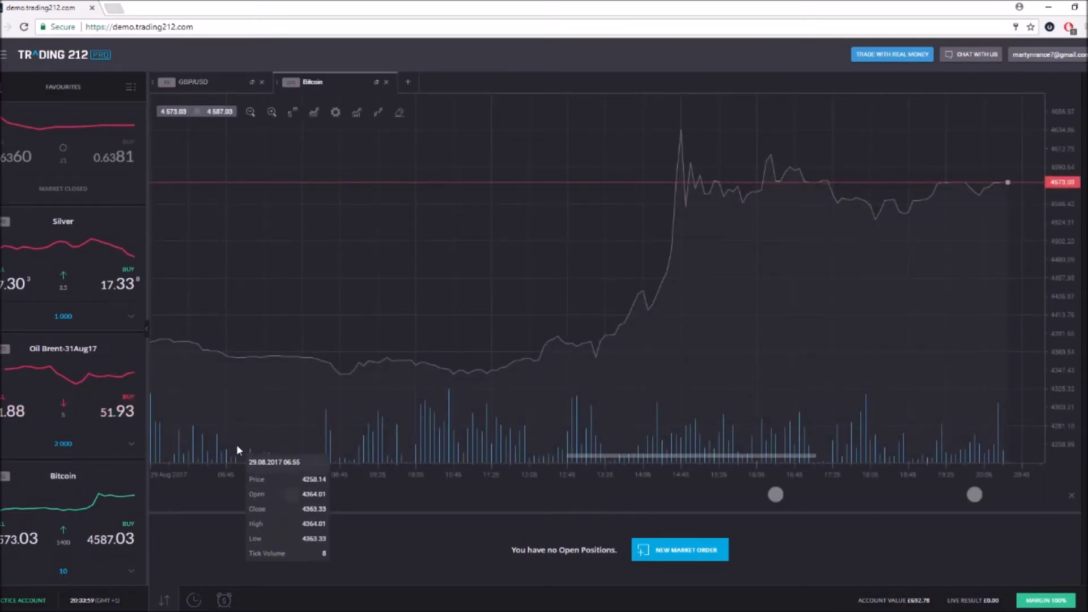
pyautogui.moveTo(376, 351); pyautogui.dragTo(291, 345)
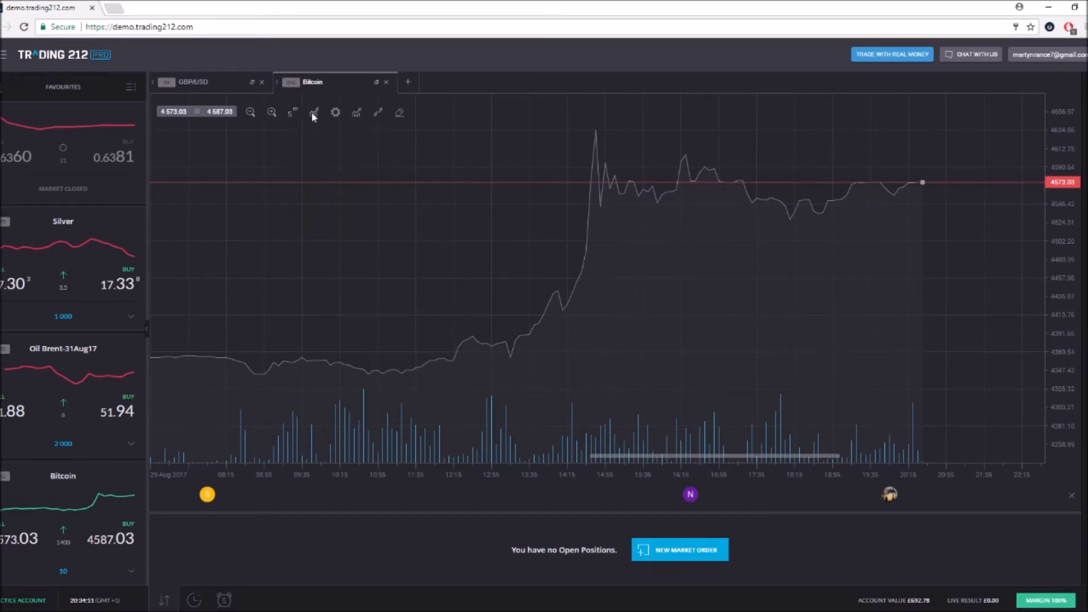
# Apply the PRO template and switch the Bitcoin chart to 15-minute candles.
pyautogui.click(357, 113)
pyautogui.click(357, 172)
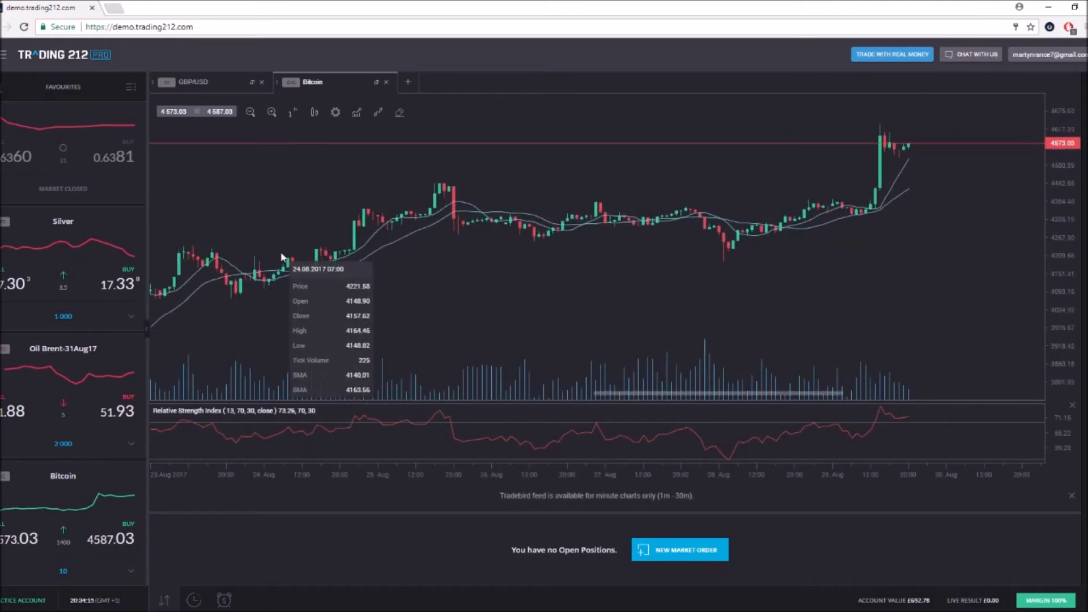
pyautogui.click(292, 113)
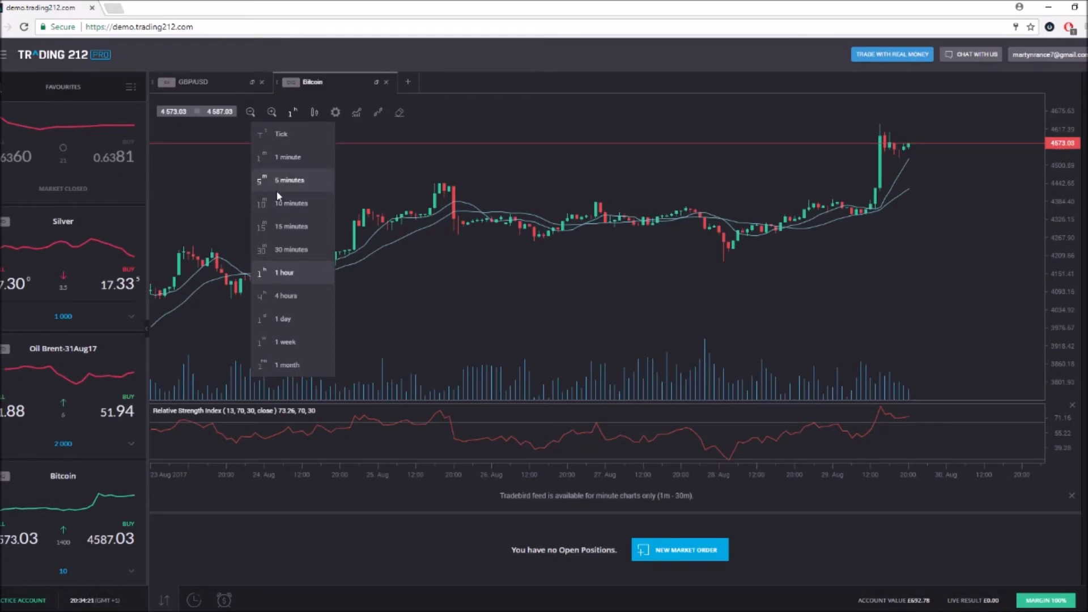
pyautogui.click(292, 226)
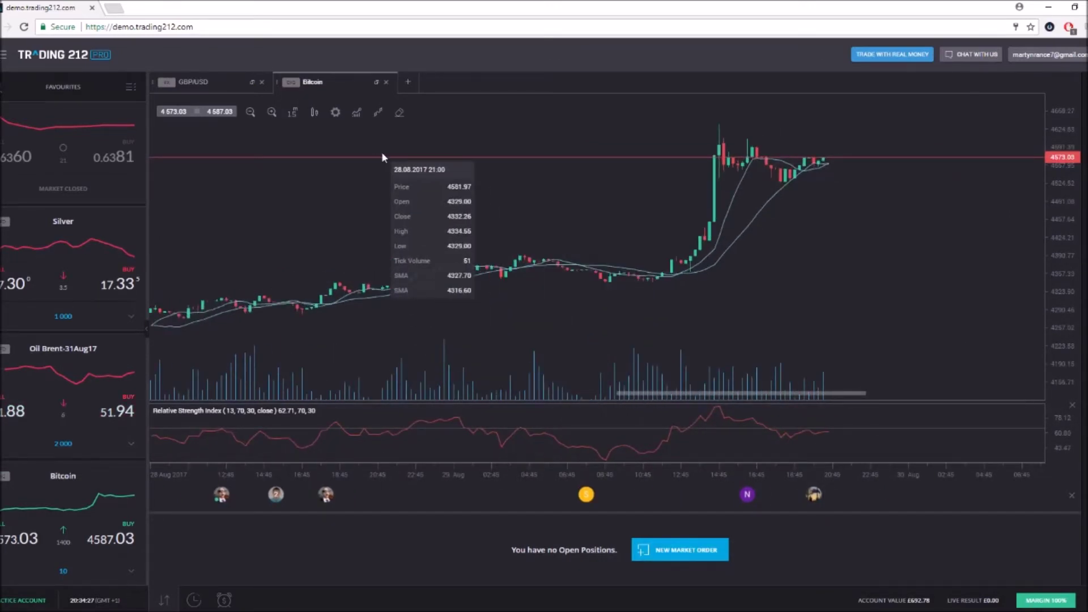
# Pan the 15-minute Bitcoin chart across earlier and later hours toward 30 Aug.
pyautogui.moveTo(513, 261); pyautogui.dragTo(665, 266)
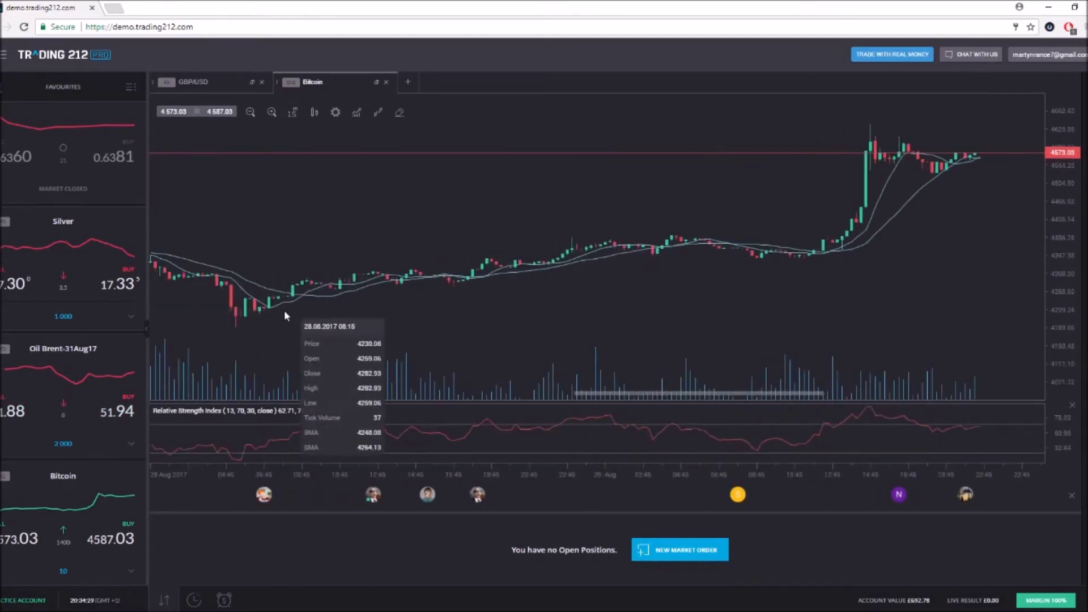
pyautogui.moveTo(382, 286); pyautogui.dragTo(514, 300)
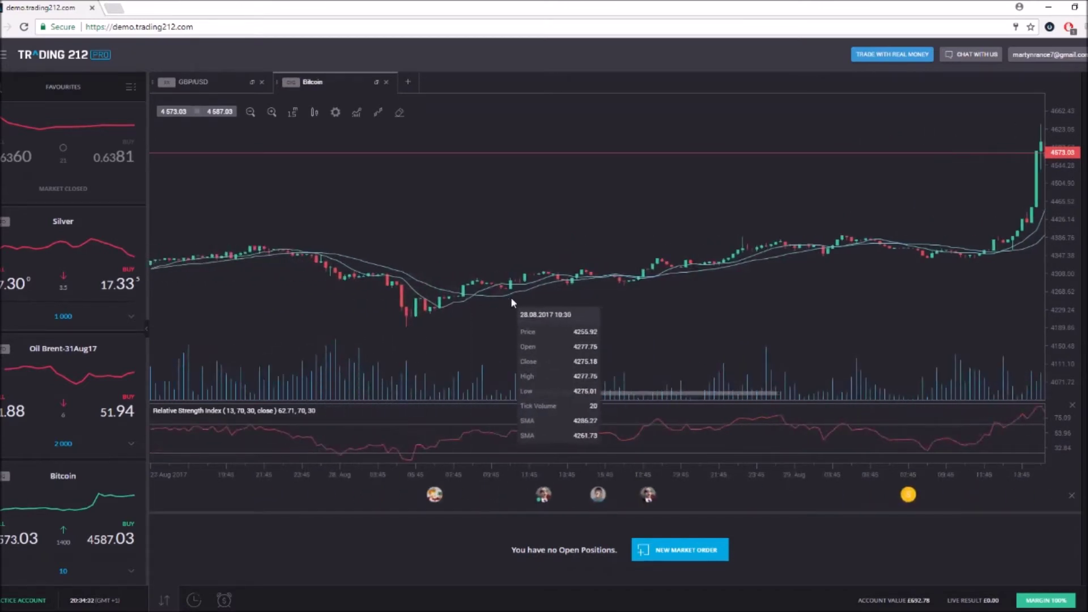
pyautogui.moveTo(843, 257); pyautogui.dragTo(721, 271)
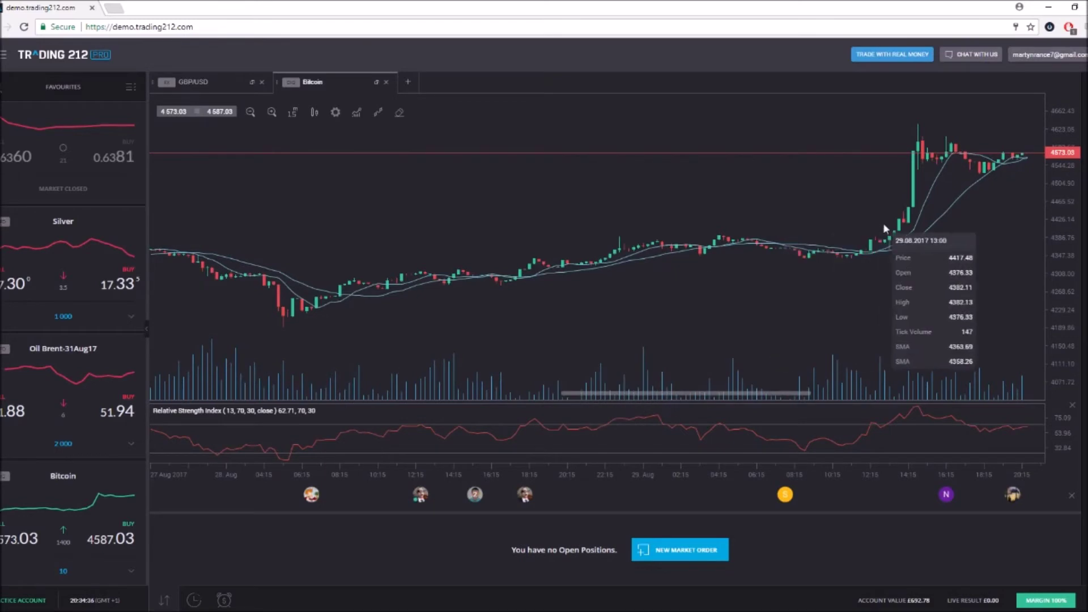
pyautogui.moveTo(874, 244); pyautogui.dragTo(704, 277)
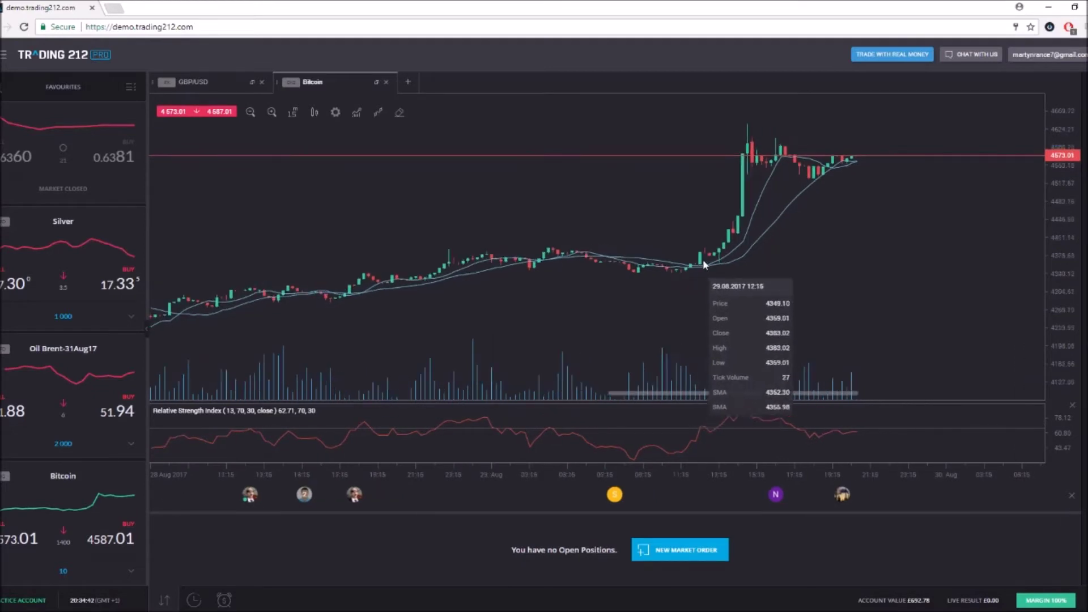
pyautogui.moveTo(750, 131); pyautogui.dragTo(678, 206)
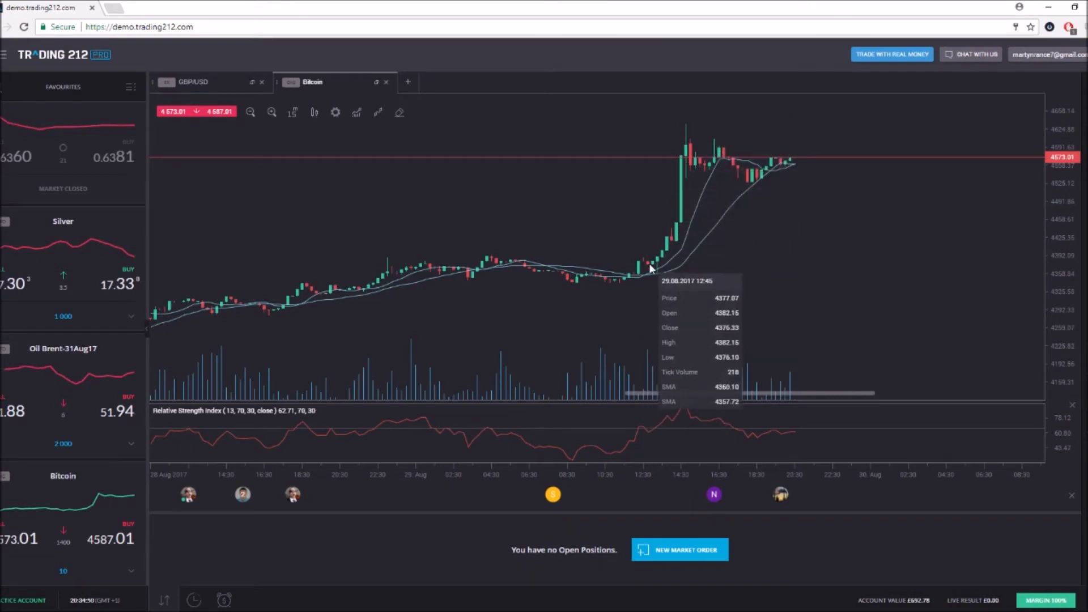
pyautogui.moveTo(694, 149); pyautogui.dragTo(587, 213)
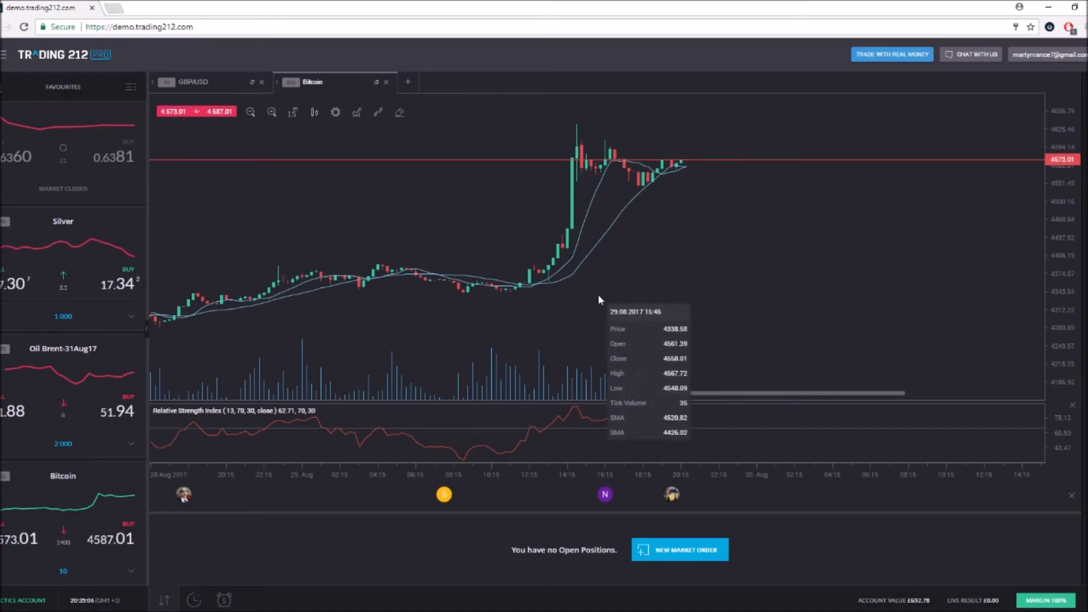
pyautogui.moveTo(649, 309); pyautogui.dragTo(643, 306)
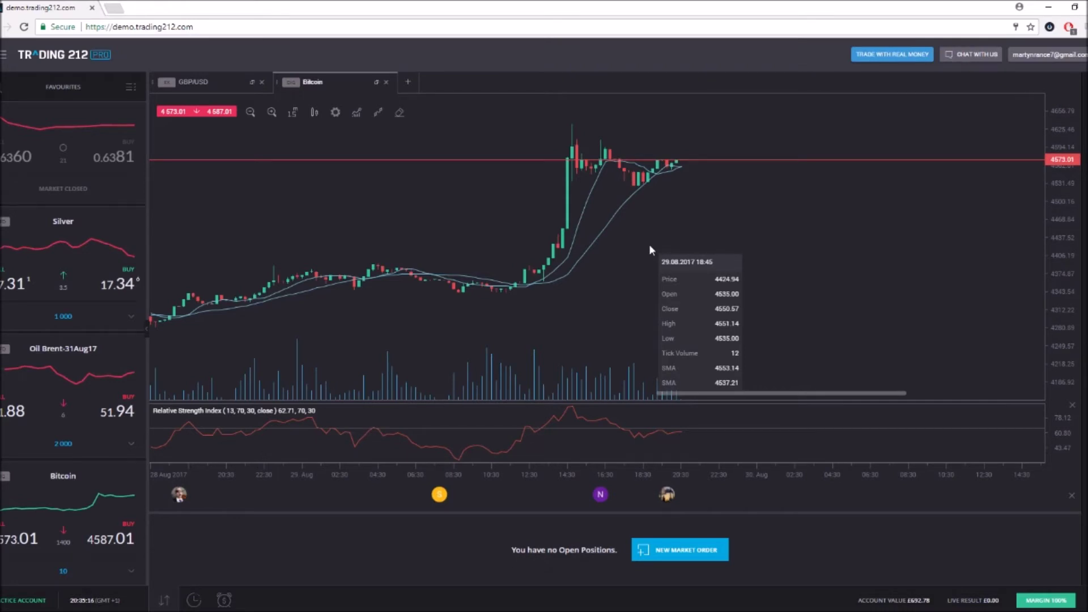
pyautogui.moveTo(641, 250); pyautogui.dragTo(591, 268)
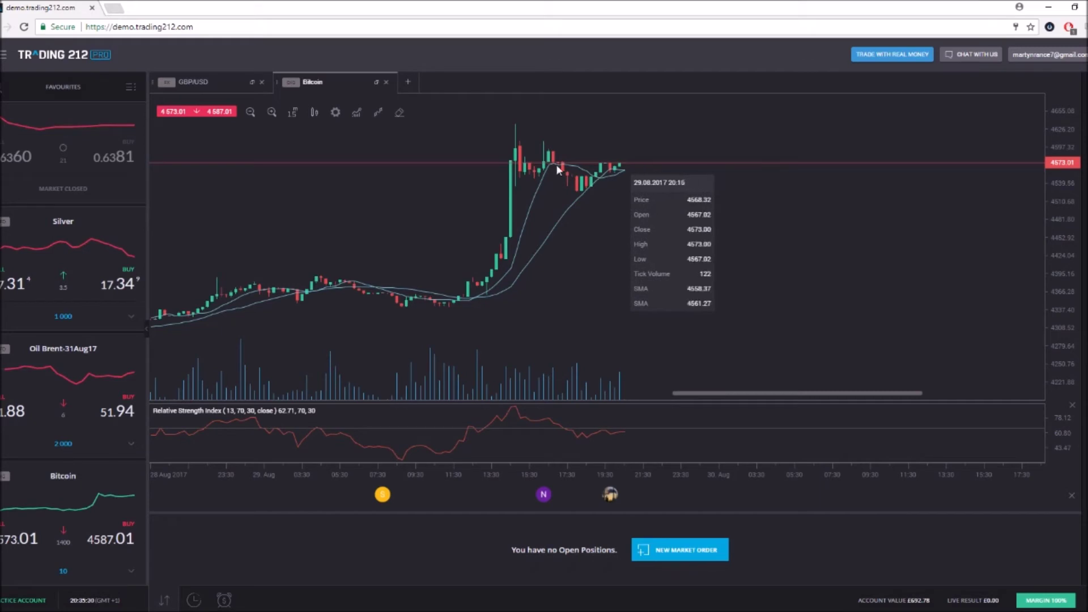
pyautogui.moveTo(380, 187); pyautogui.dragTo(352, 213)
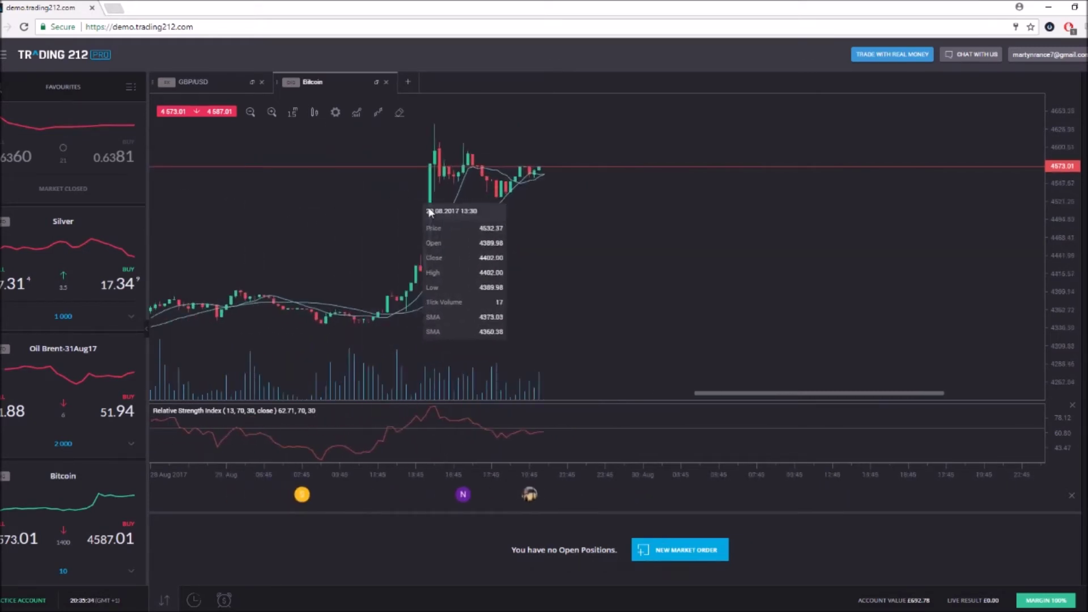
pyautogui.scroll(-3, 567, 213)
pyautogui.click(3, 55)
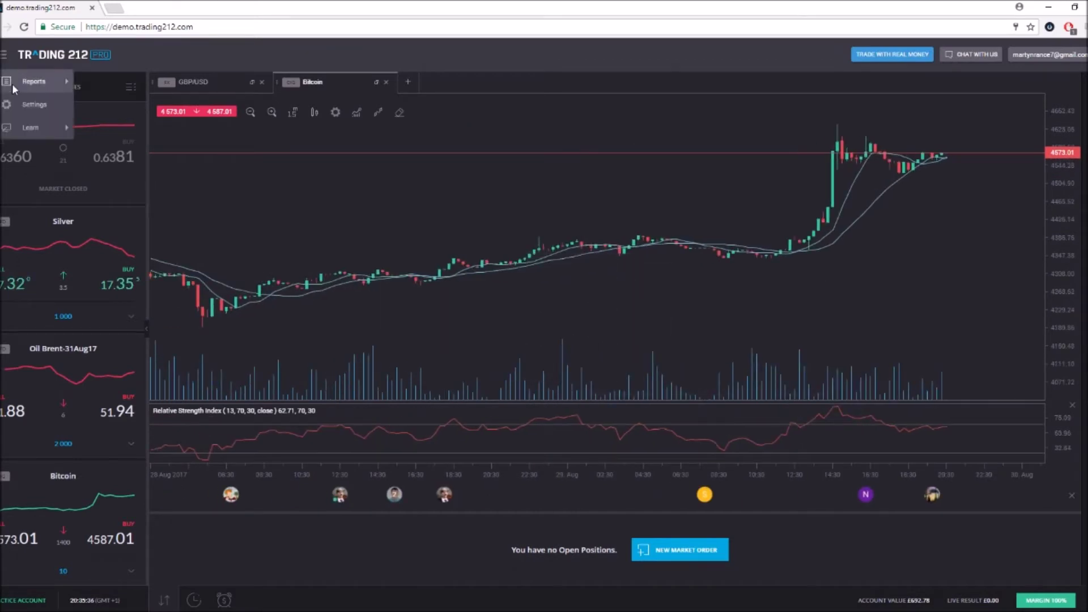
pyautogui.moveTo(23, 79)
pyautogui.click(187, 109)
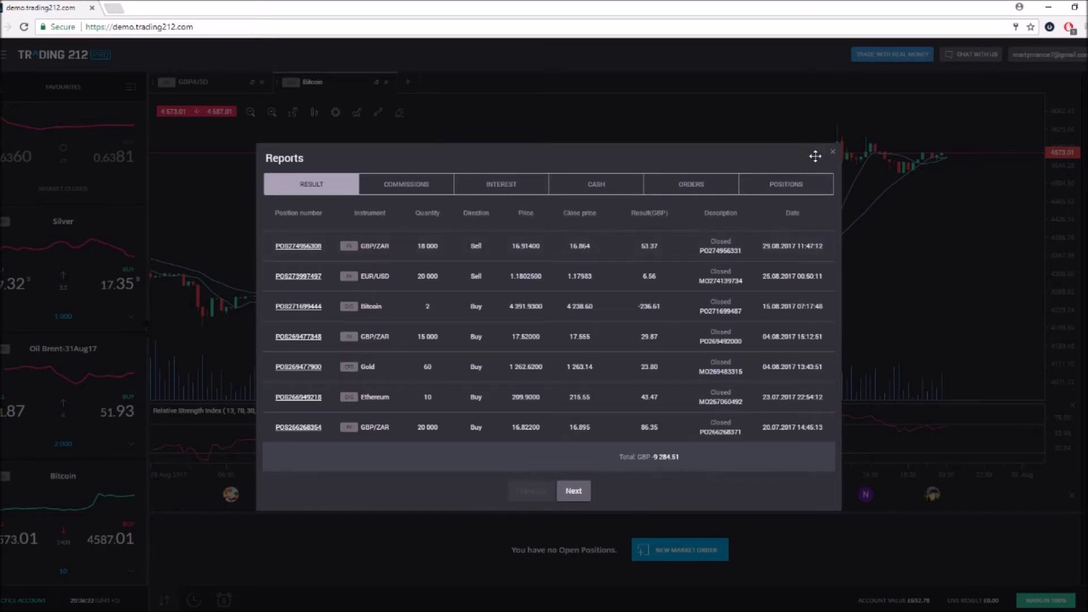
pyautogui.click(832, 151)
# Scroll the Favourites up to GBP/ZAR and open its chart in a new tab.
pyautogui.scroll(5, 101, 362)
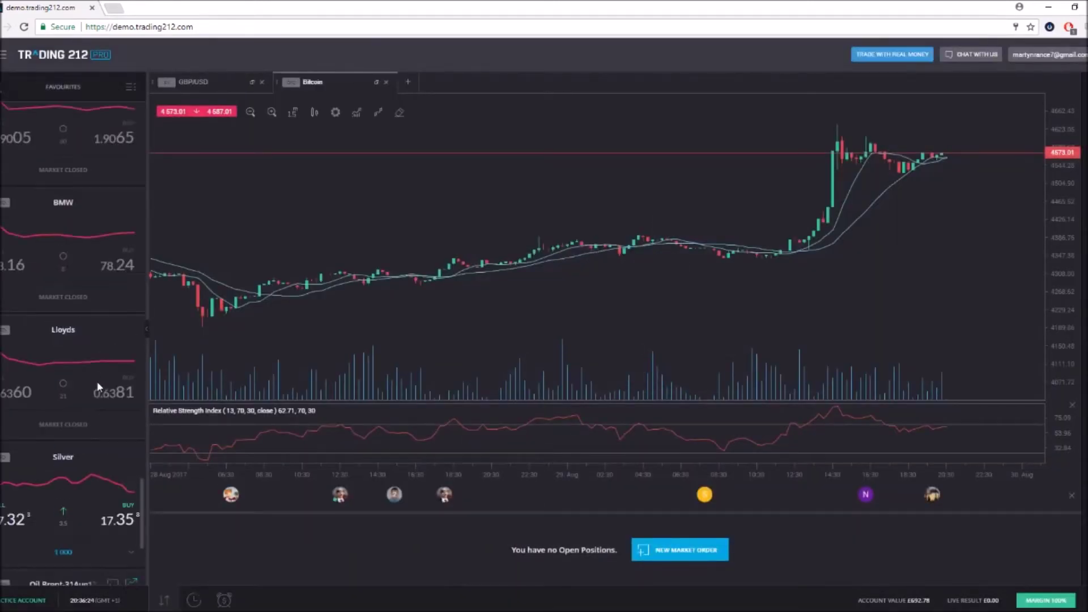
pyautogui.scroll(10, 91, 257)
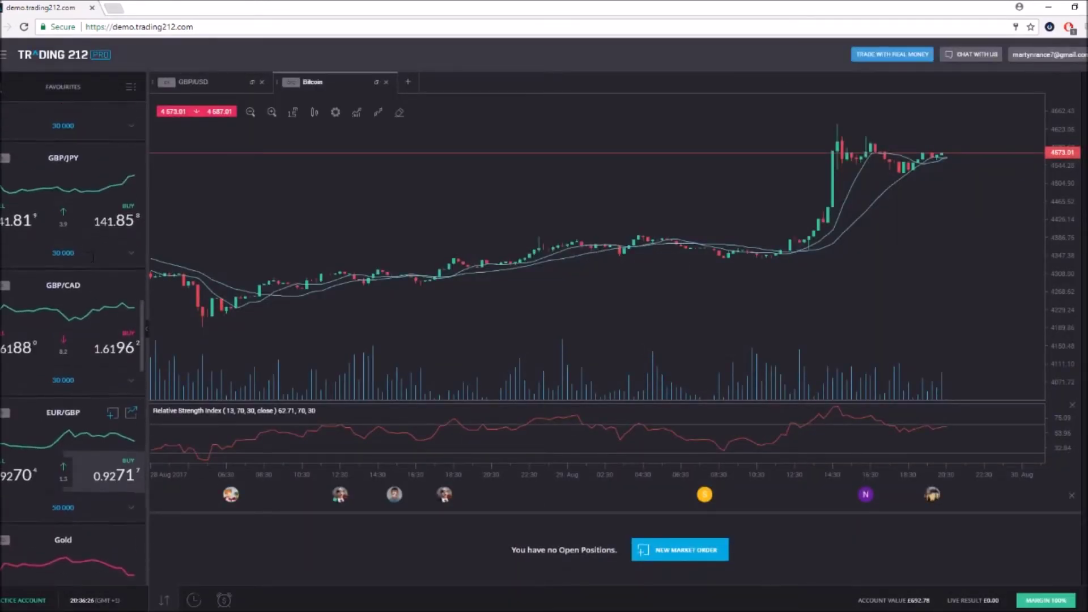
pyautogui.scroll(3, 91, 256)
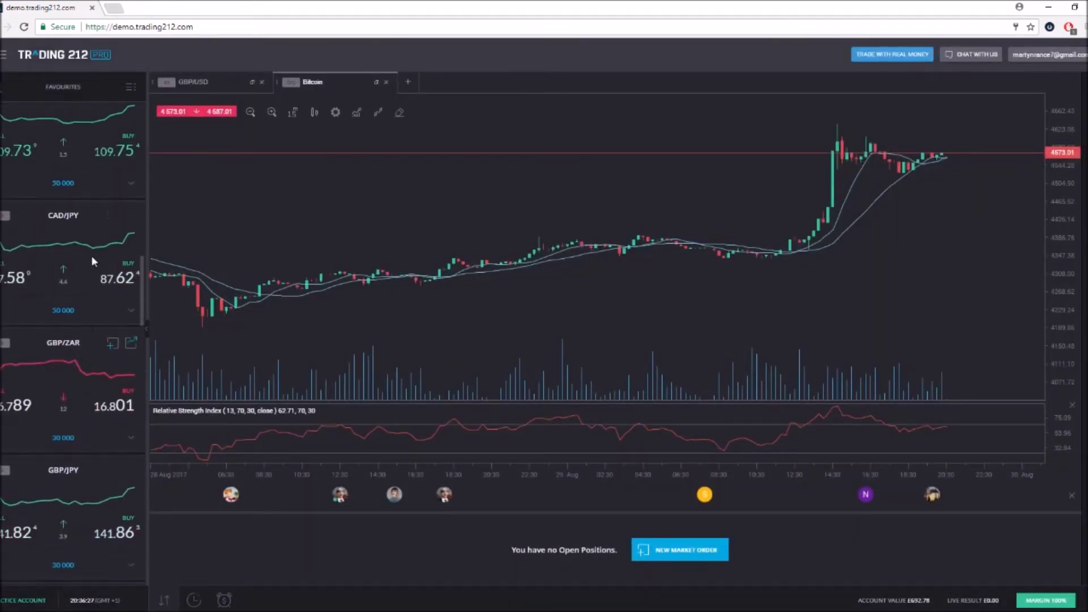
pyautogui.rightClick(53, 377)
pyautogui.click(87, 431)
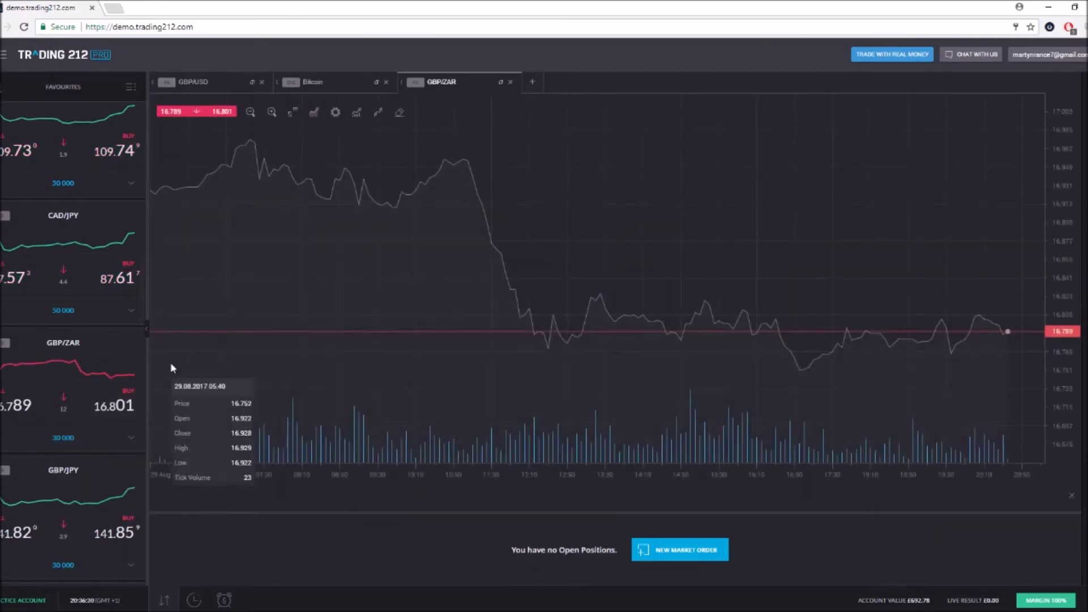
# View the closed-trade results report from the main menu, then close it.
pyautogui.click(7, 57)
pyautogui.click(93, 83)
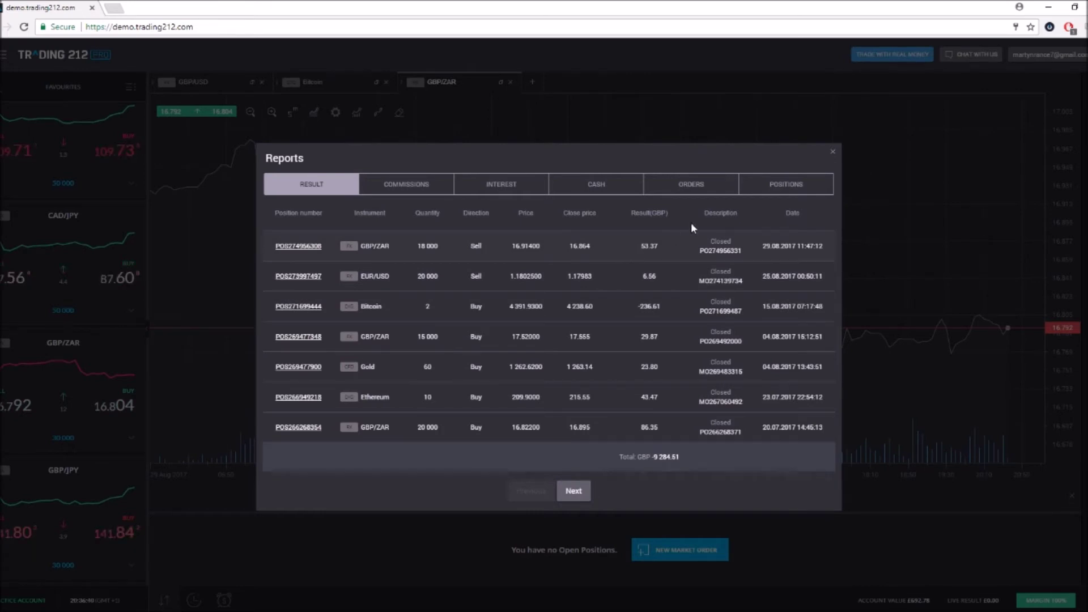
pyautogui.click(832, 153)
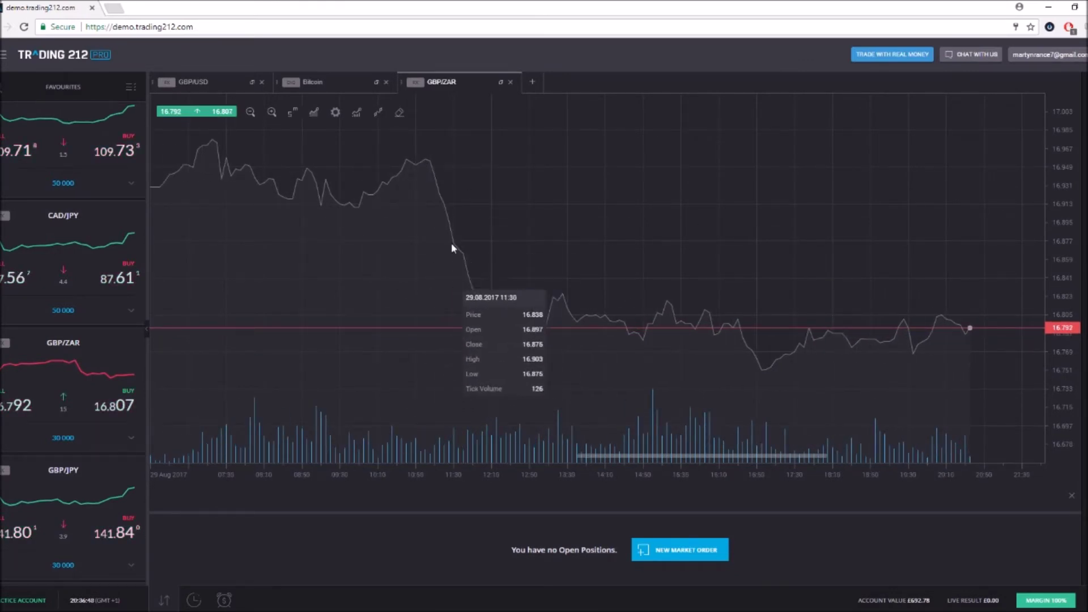
# Apply the PRO template and set the GBP/ZAR chart to 4-hour candles.
pyautogui.scroll(-4, 488, 309)
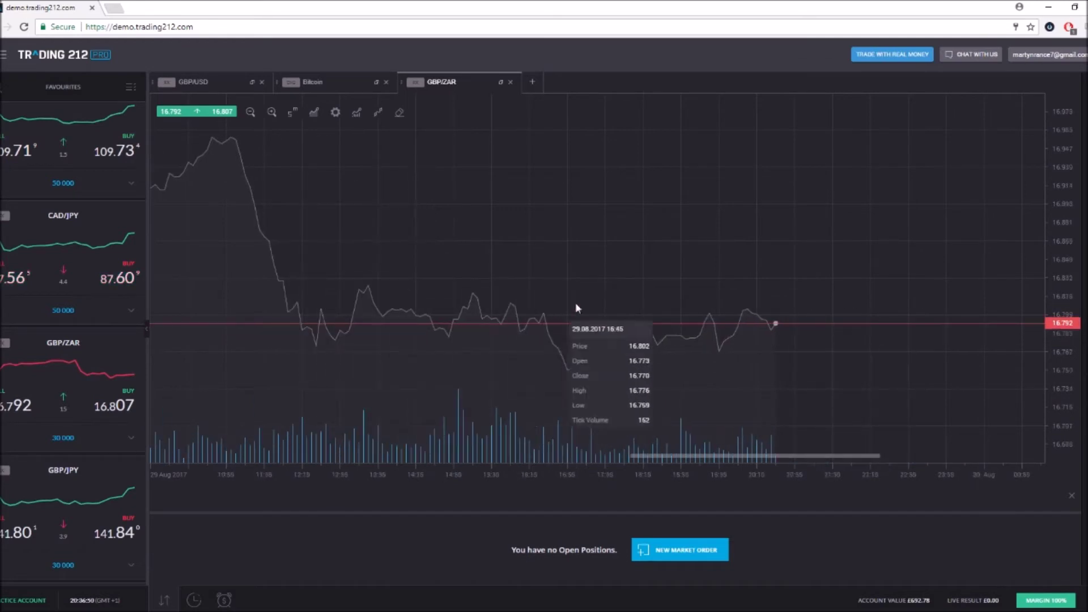
pyautogui.click(293, 112)
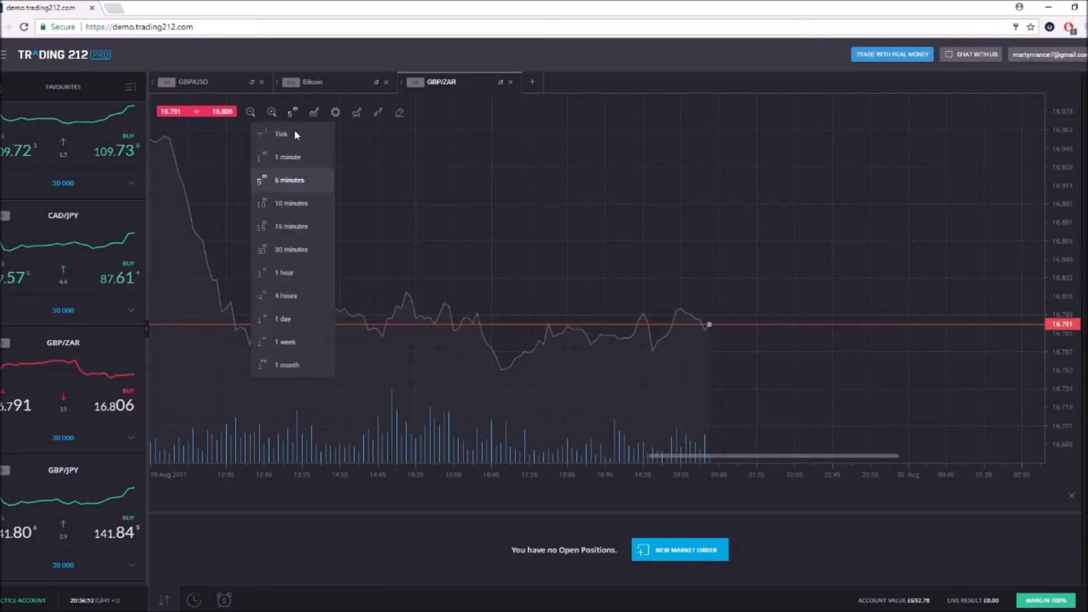
pyautogui.click(292, 288)
pyautogui.moveTo(504, 289)
pyautogui.mouseDown()
pyautogui.moveTo(455, 288)
pyautogui.moveTo(507, 289)
pyautogui.mouseUp()
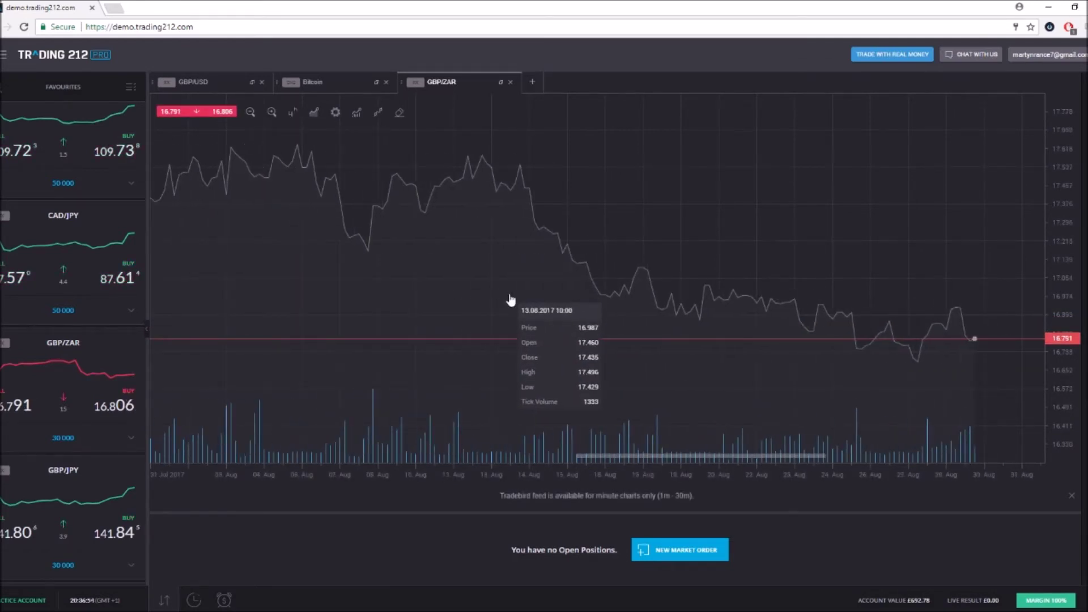
pyautogui.click(355, 110)
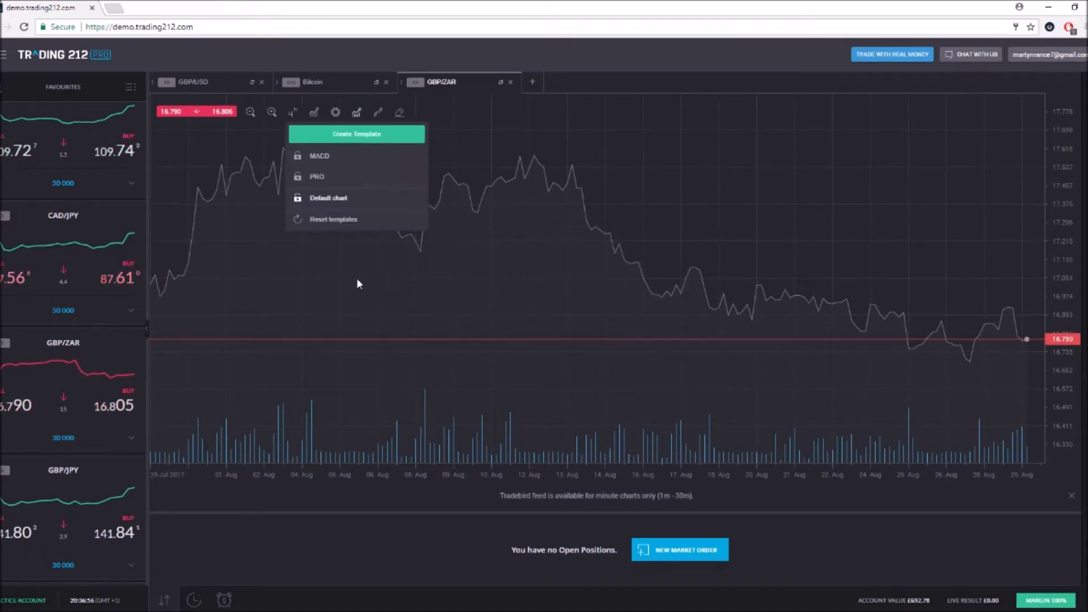
pyautogui.click(342, 179)
pyautogui.moveTo(537, 323); pyautogui.dragTo(340, 331)
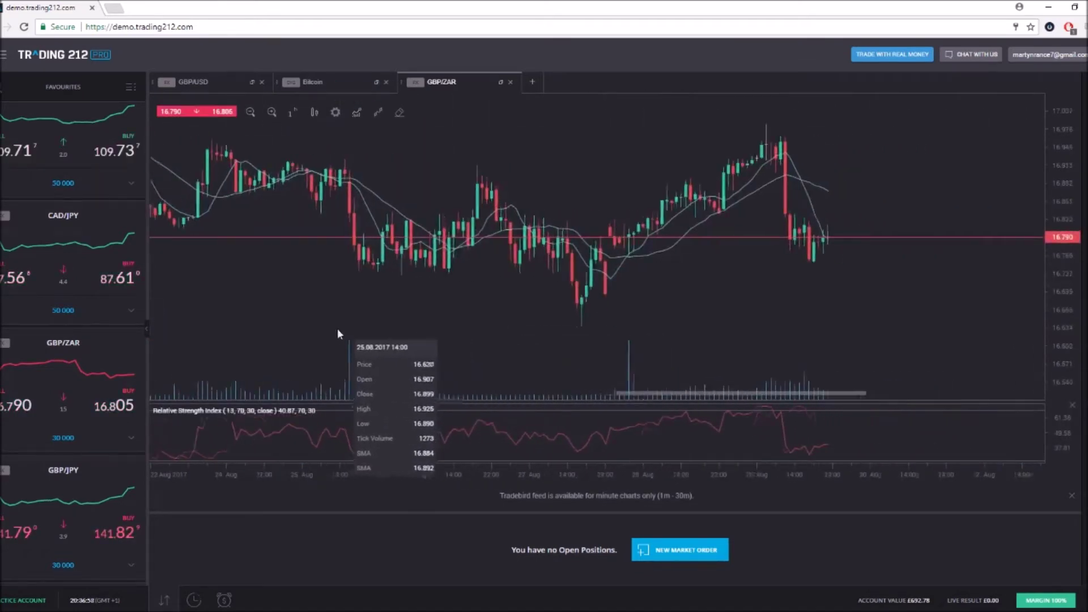
pyautogui.click(292, 111)
pyautogui.click(297, 295)
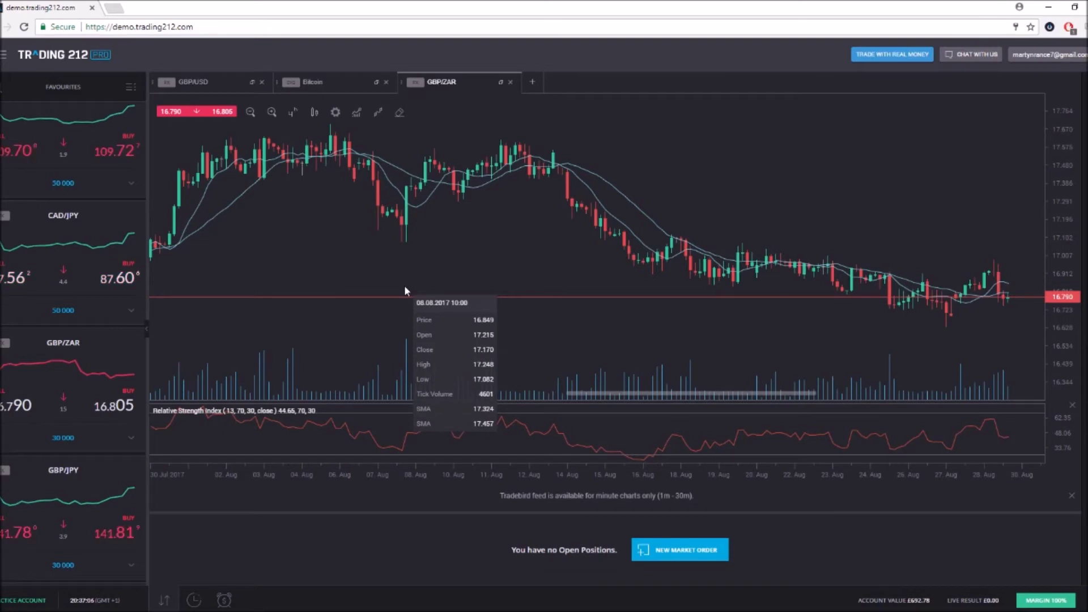
# Pan the 4-hour GBP/ZAR chart back and forth across recent days.
pyautogui.moveTo(400, 293); pyautogui.dragTo(557, 260)
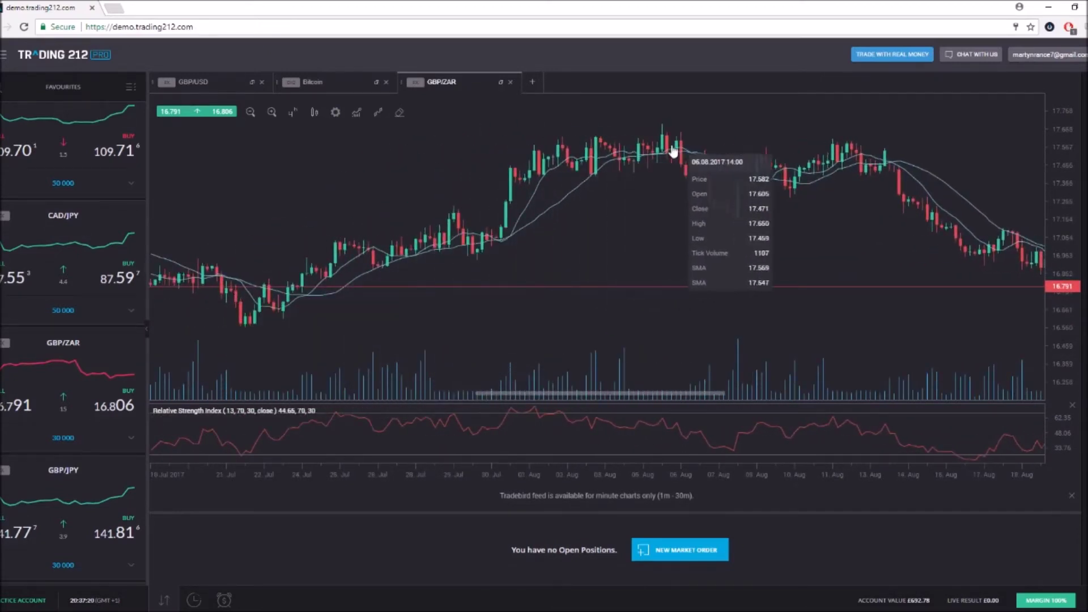
pyautogui.moveTo(660, 139); pyautogui.dragTo(318, 191)
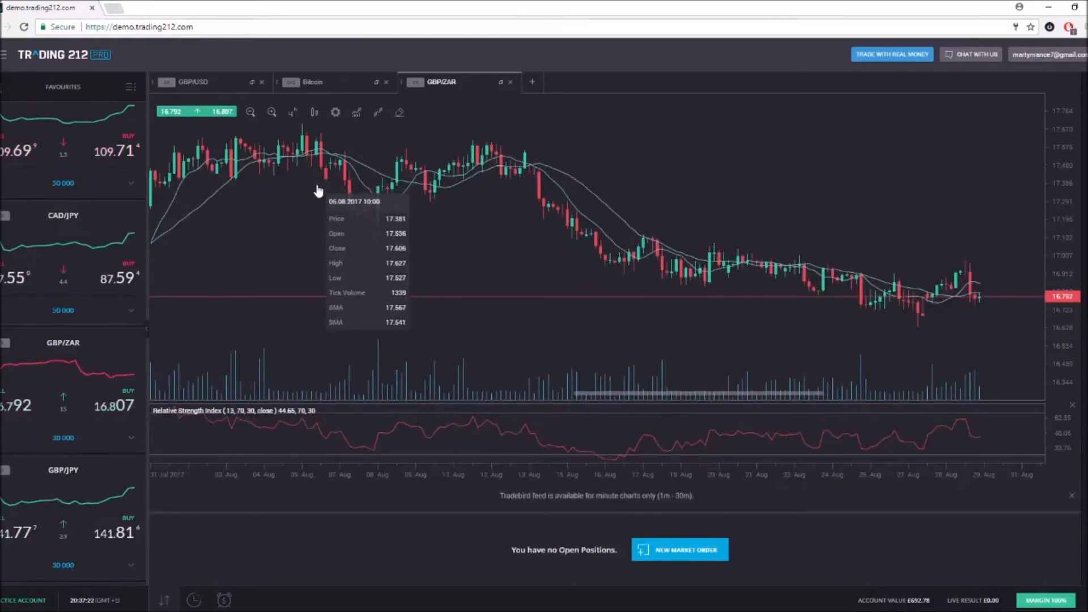
pyautogui.moveTo(628, 232); pyautogui.dragTo(776, 306)
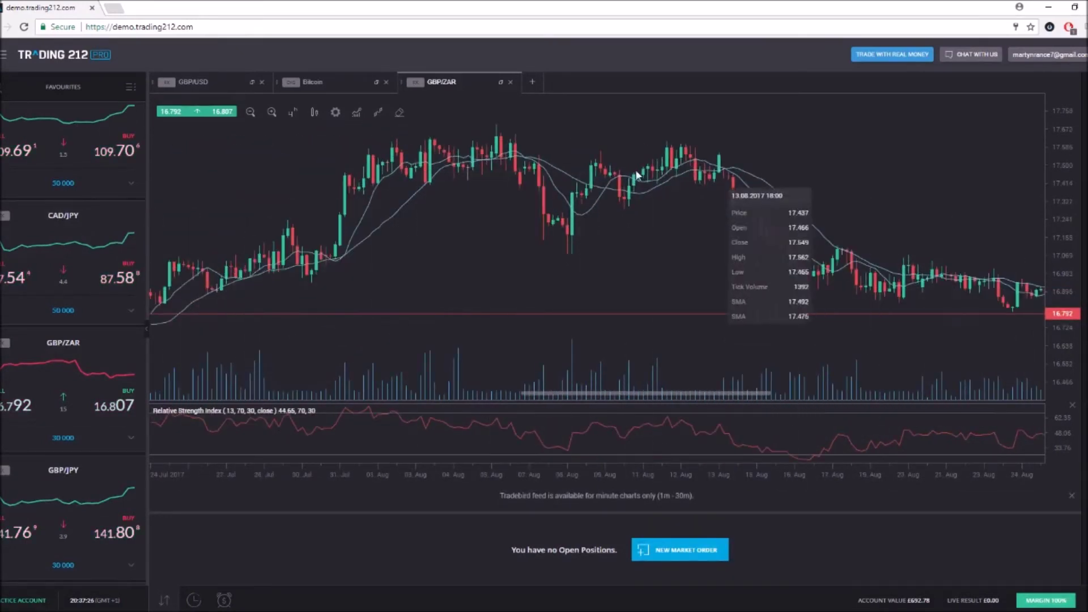
pyautogui.moveTo(822, 216); pyautogui.dragTo(802, 255)
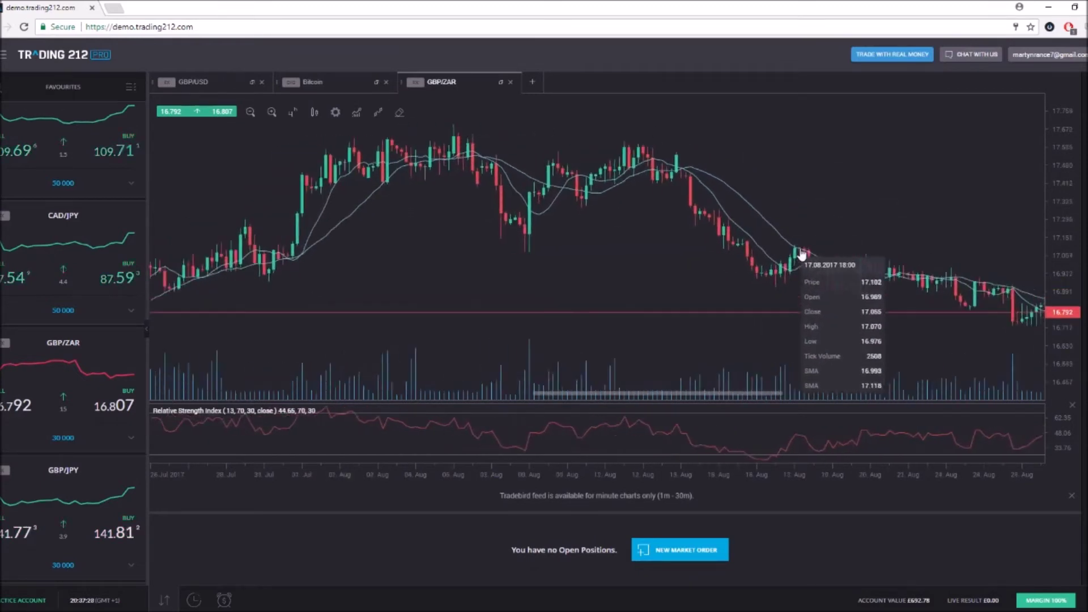
pyautogui.moveTo(571, 174); pyautogui.dragTo(641, 311)
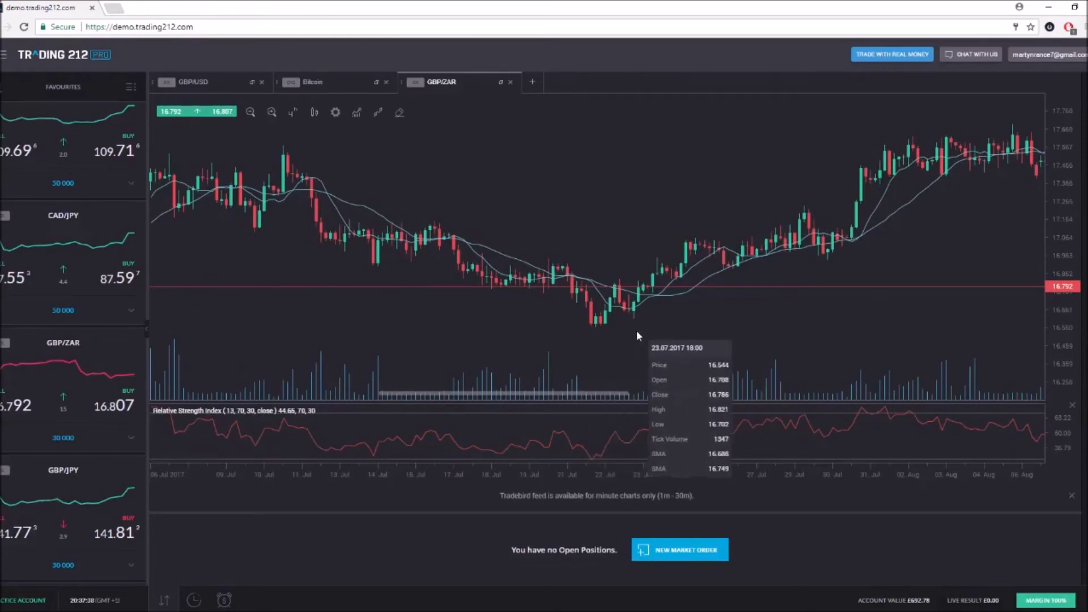
pyautogui.hscroll(3, 760, 322)
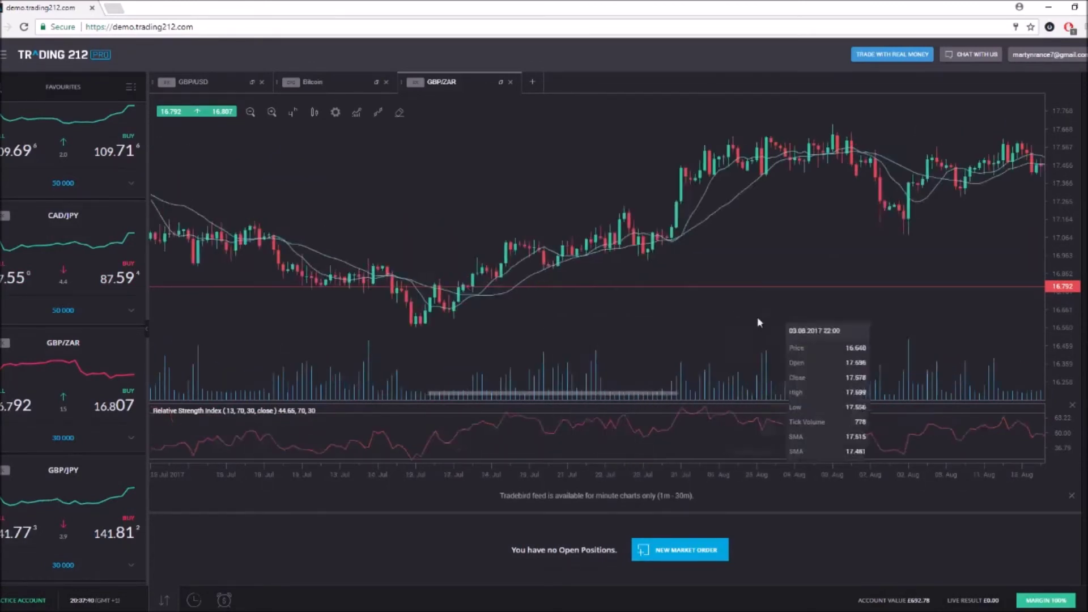
pyautogui.hscroll(10, 759, 322)
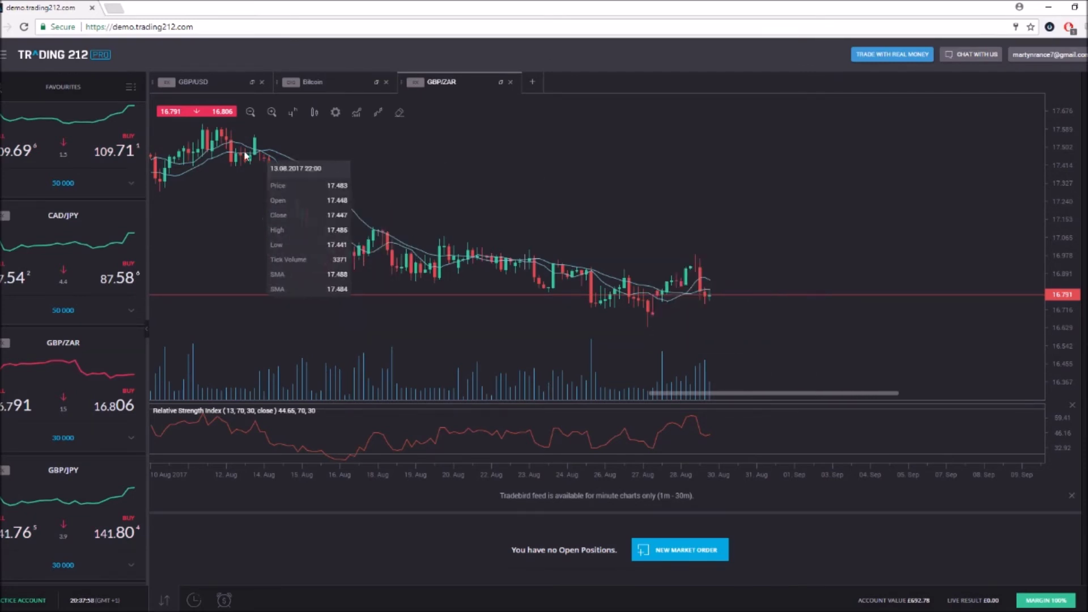
pyautogui.moveTo(306, 361); pyautogui.dragTo(400, 346)
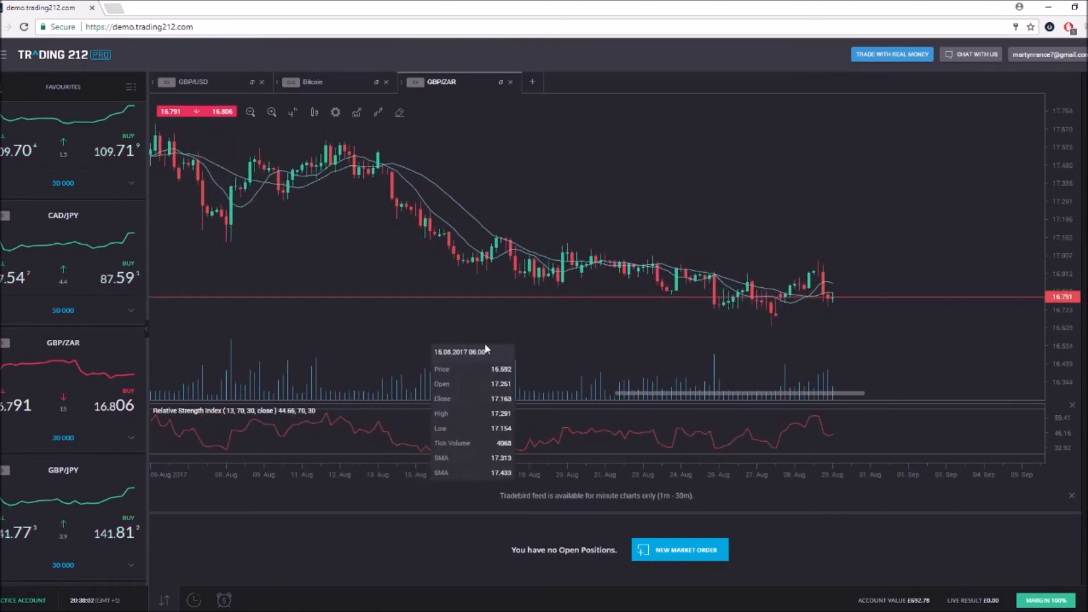
pyautogui.moveTo(778, 448)
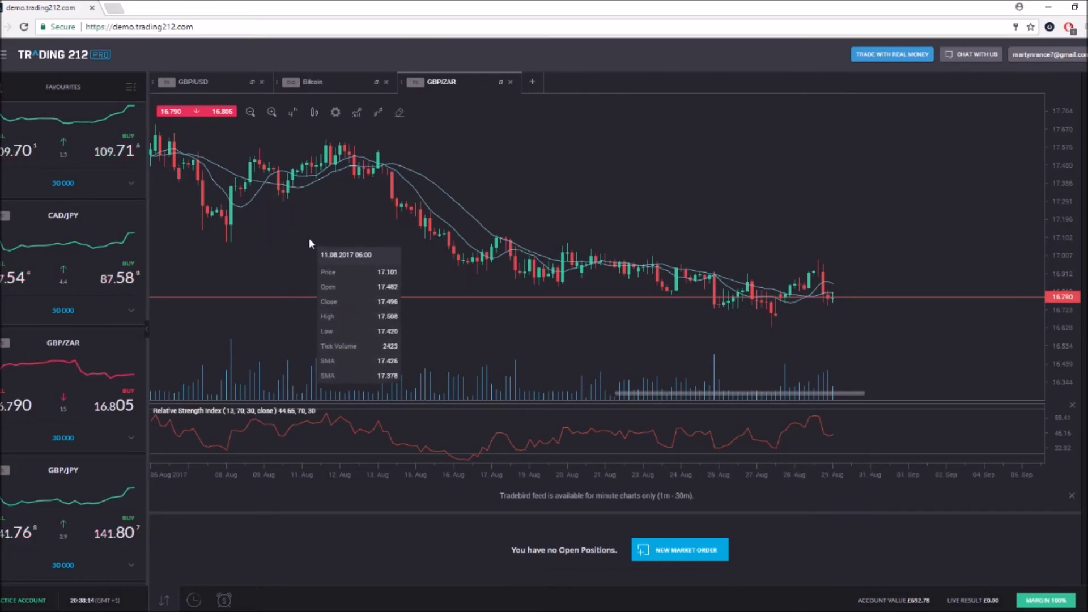
pyautogui.scroll(-2, 510, 198)
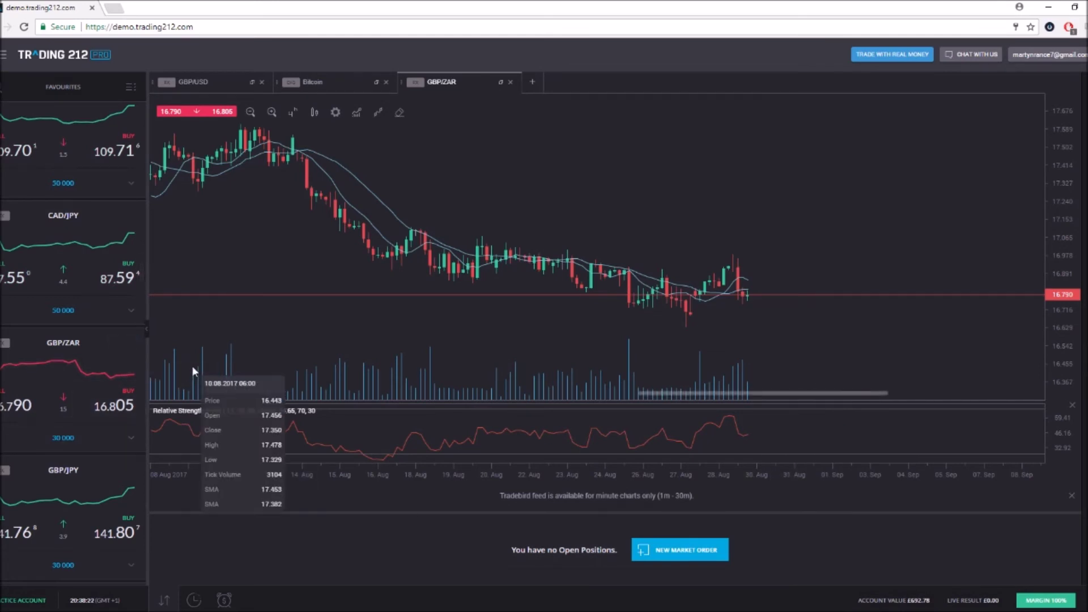
pyautogui.moveTo(192, 366); pyautogui.dragTo(331, 332)
pyautogui.scroll(-10, 80, 175)
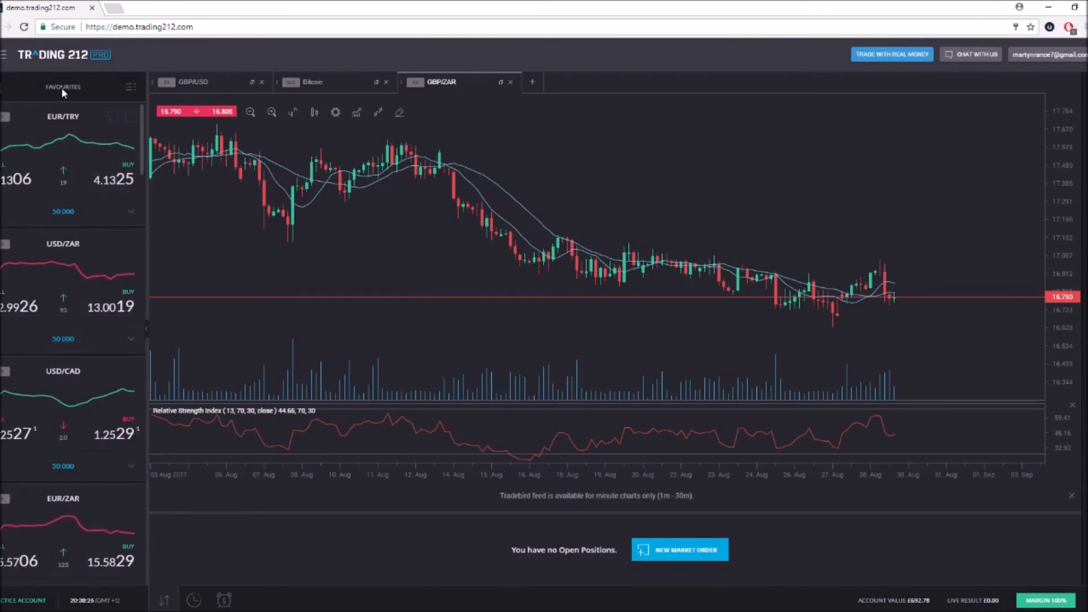
# Show the Cryptocurrencies list in the instrument browser and bring up Ripple's options.
pyautogui.click(131, 87)
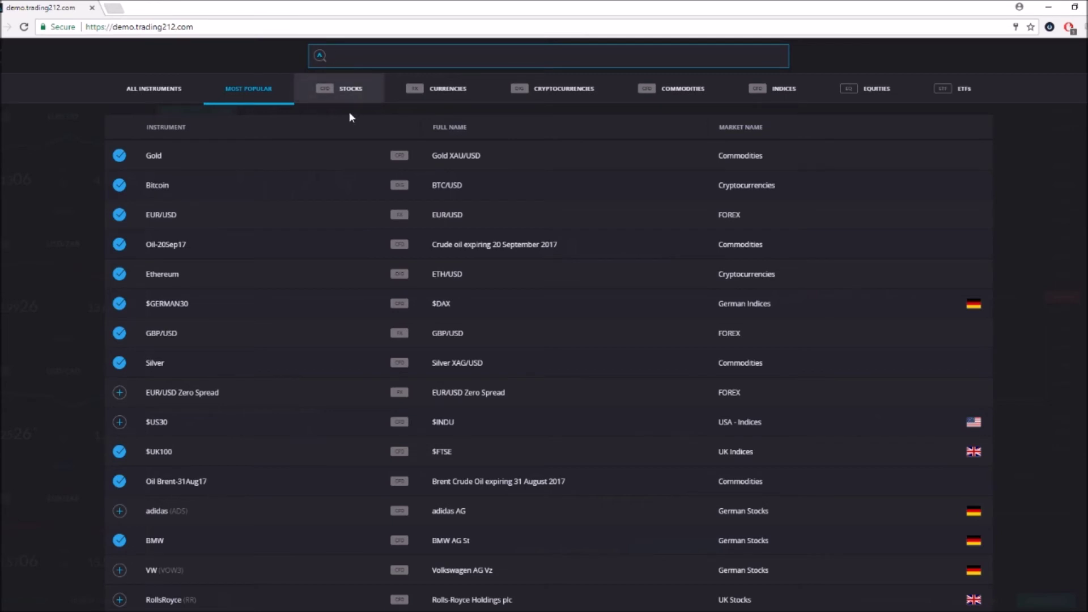
pyautogui.click(559, 88)
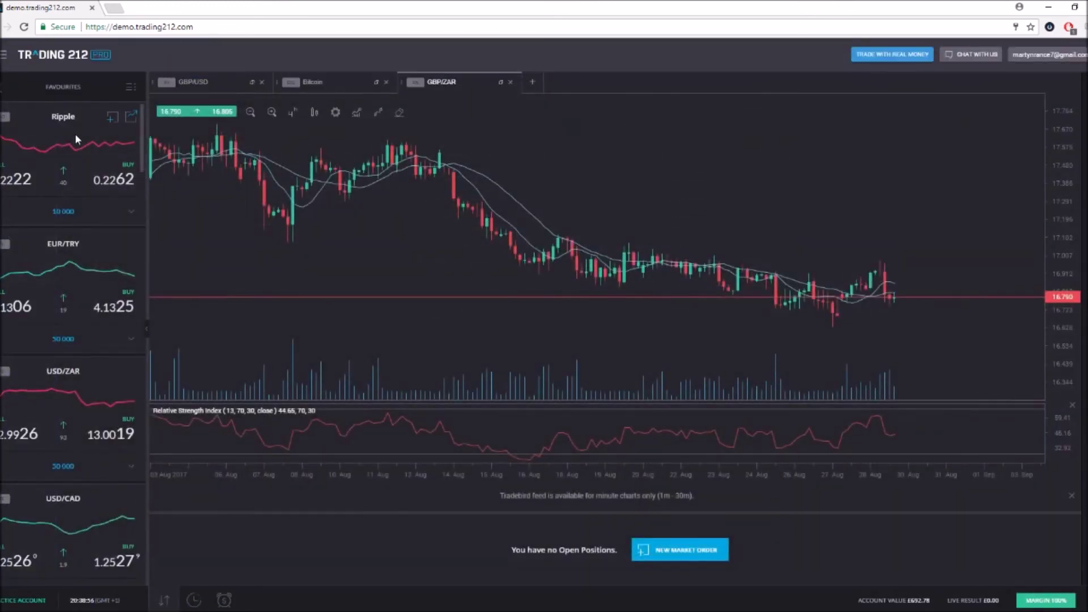
pyautogui.rightClick(75, 136)
# Open Ripple's chart in a new tab, set 30-minute candles and pan it.
pyautogui.click(91, 193)
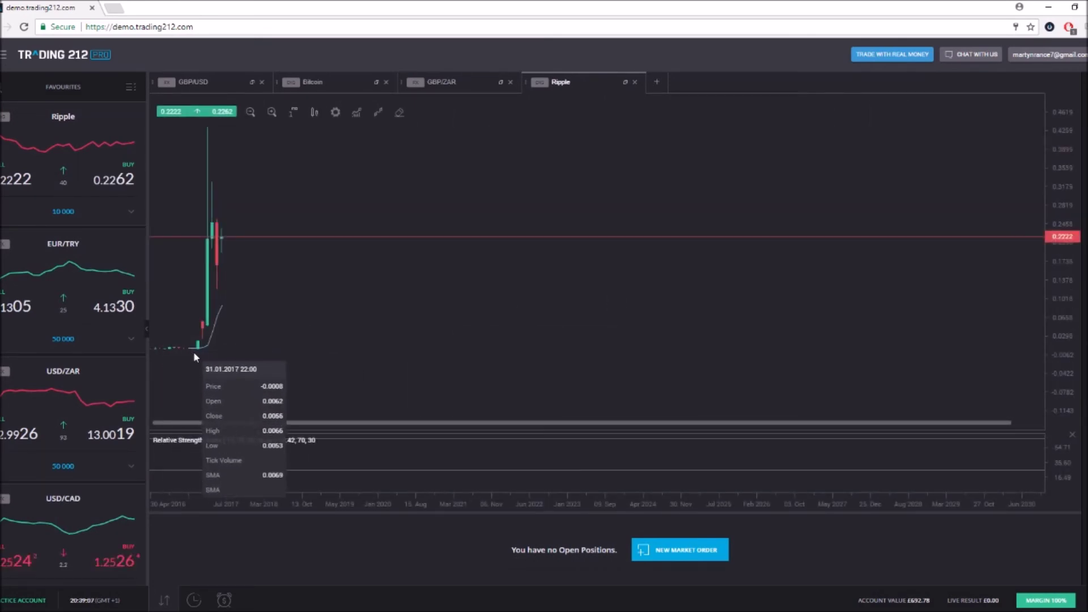
pyautogui.click(288, 117)
pyautogui.click(306, 252)
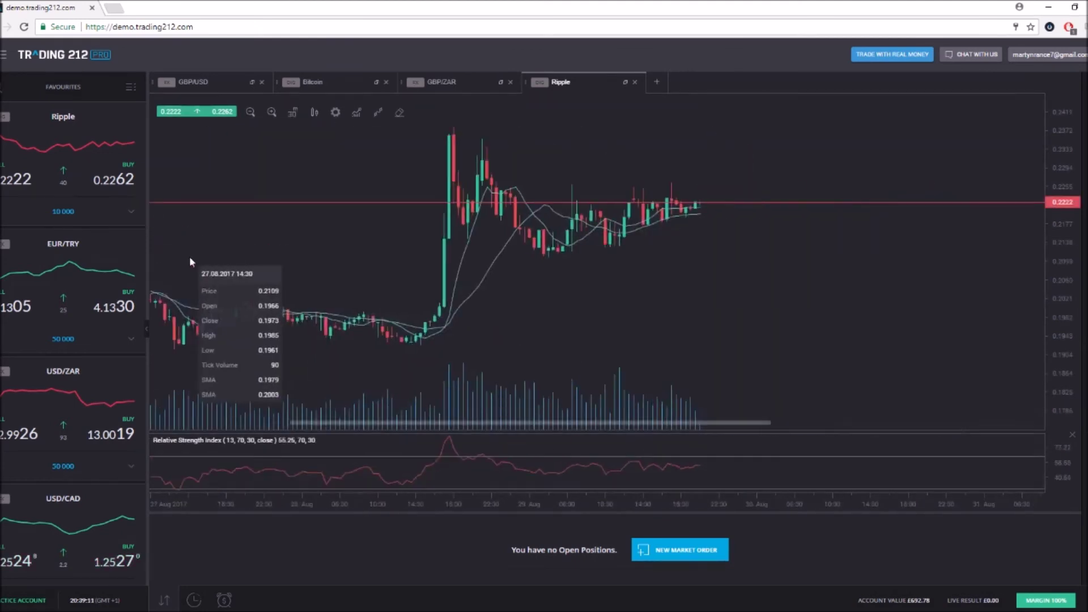
pyautogui.moveTo(189, 256); pyautogui.dragTo(340, 246)
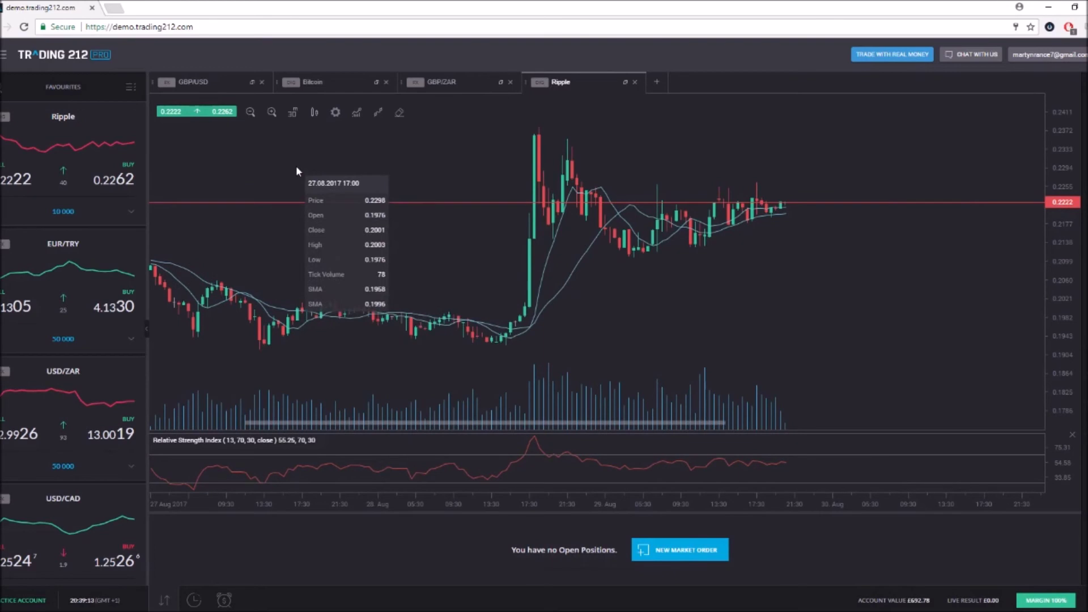
pyautogui.moveTo(362, 128); pyautogui.dragTo(307, 124)
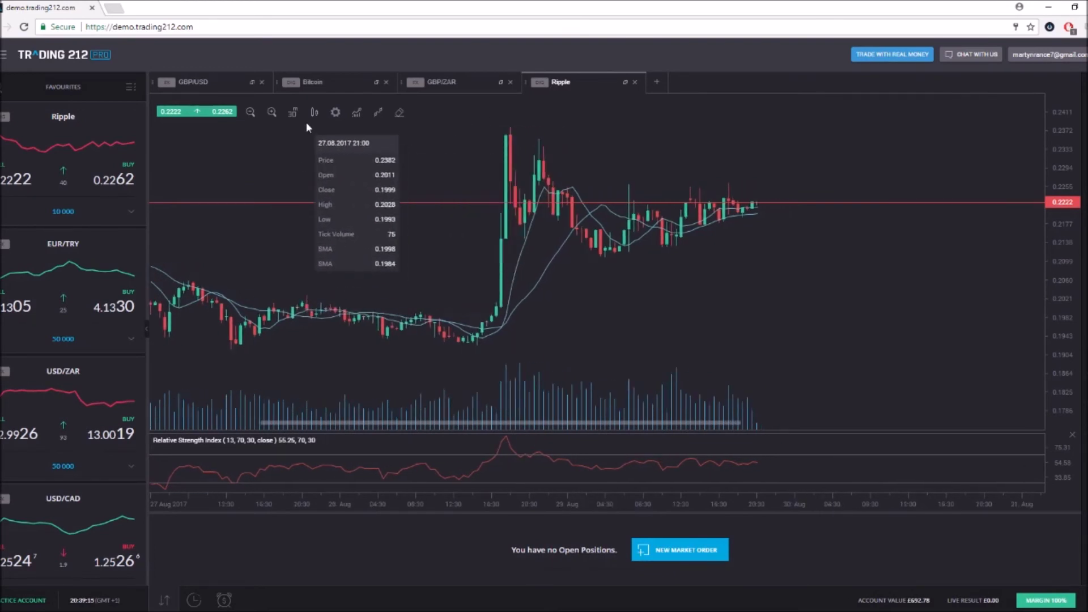
# Switch Ripple to 5-minute candles, pan toward recent data, then close its tab.
pyautogui.click(294, 113)
pyautogui.click(318, 180)
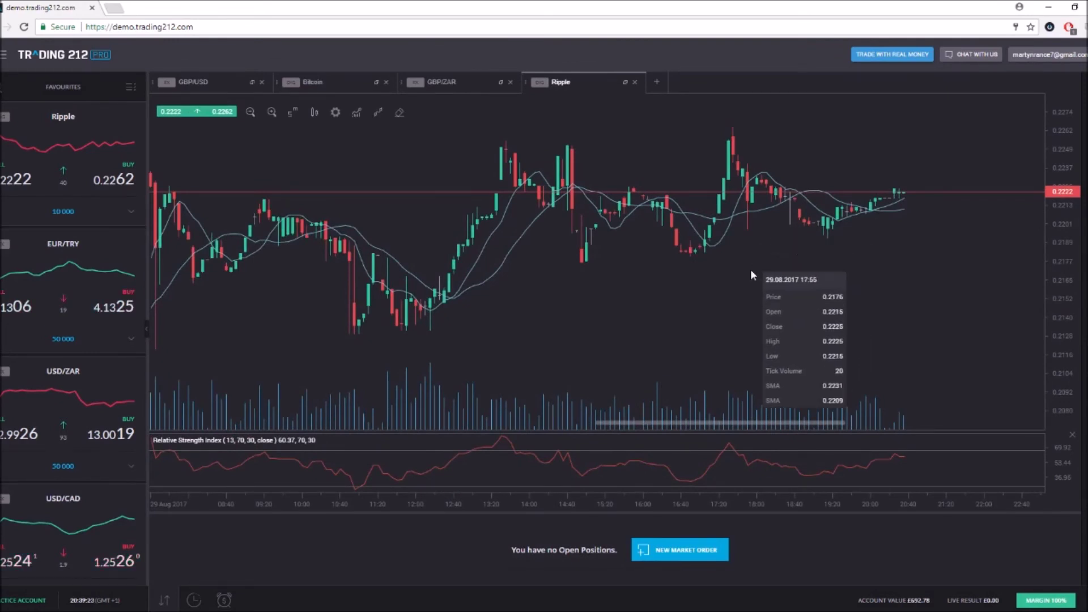
pyautogui.moveTo(751, 269); pyautogui.dragTo(718, 271)
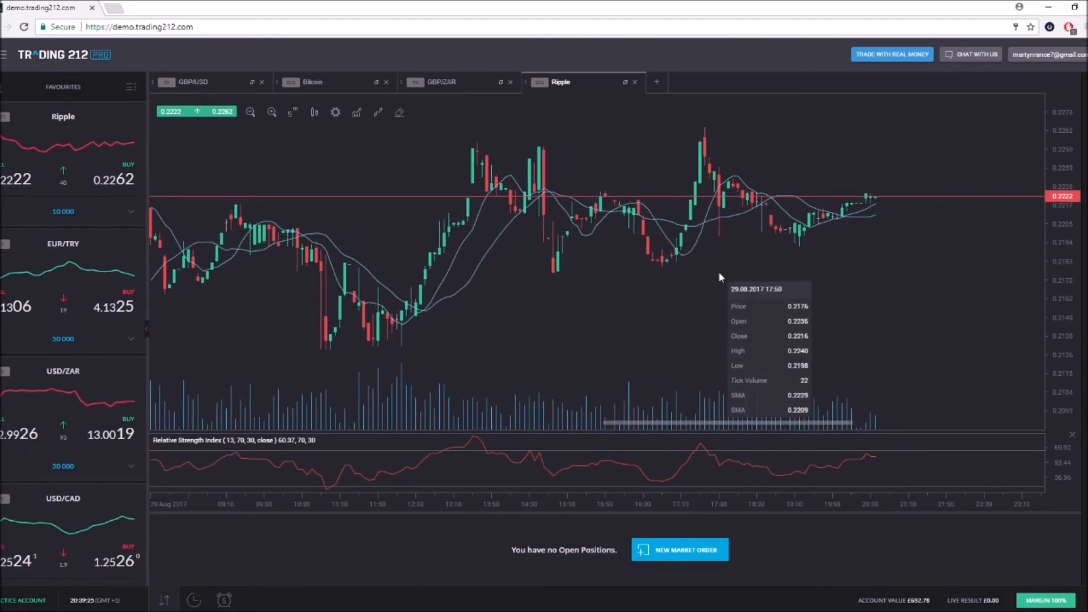
pyautogui.moveTo(532, 185); pyautogui.dragTo(490, 187)
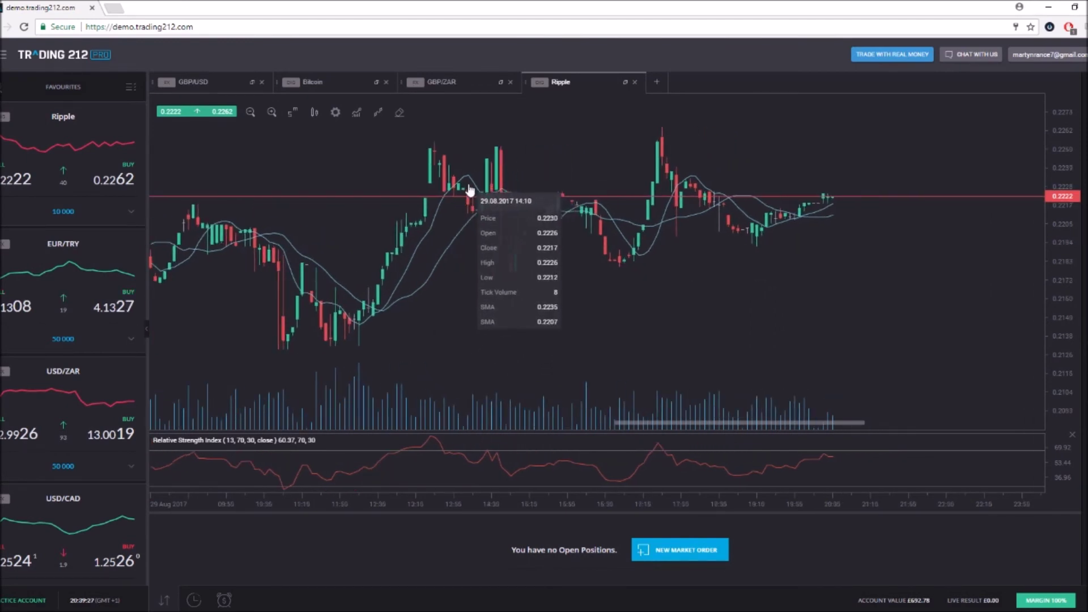
pyautogui.click(635, 81)
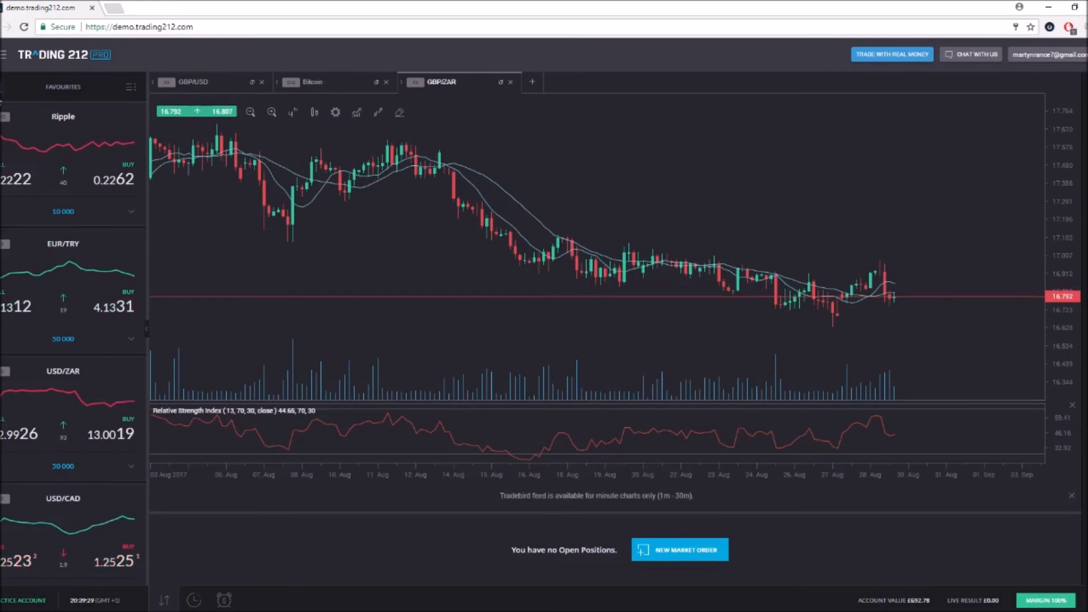
# Show the Stocks category in the instrument browser and expand UK Stocks.
pyautogui.click(532, 81)
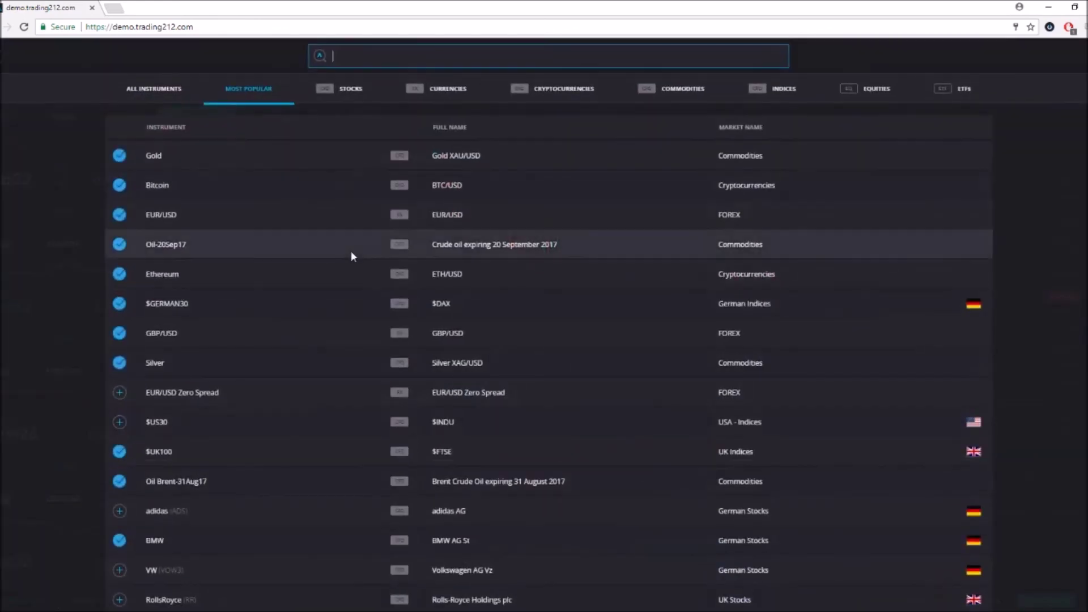
pyautogui.click(358, 99)
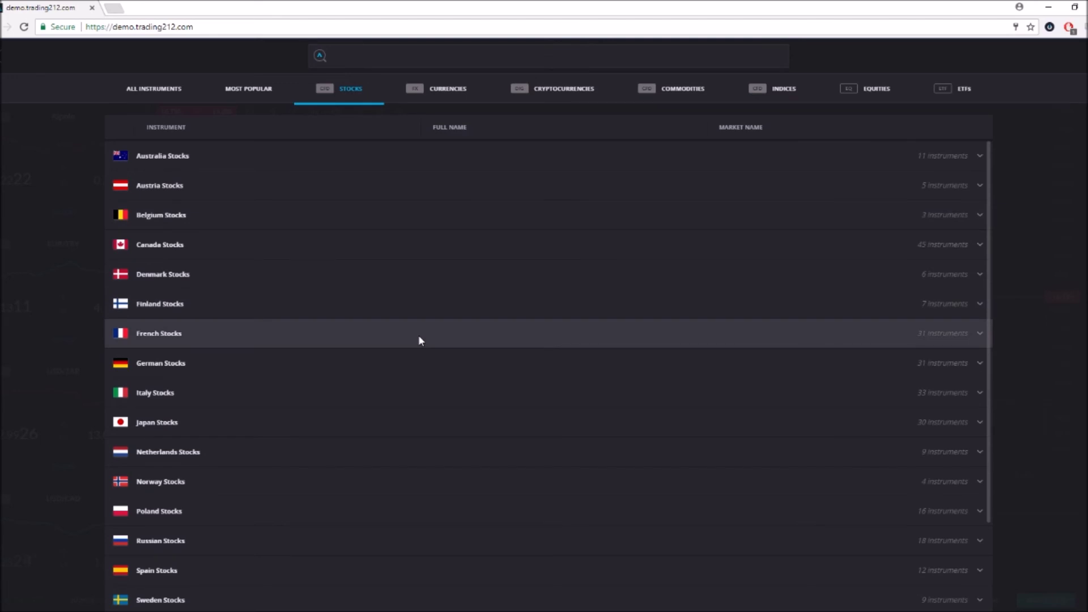
pyautogui.scroll(-2, 573, 413)
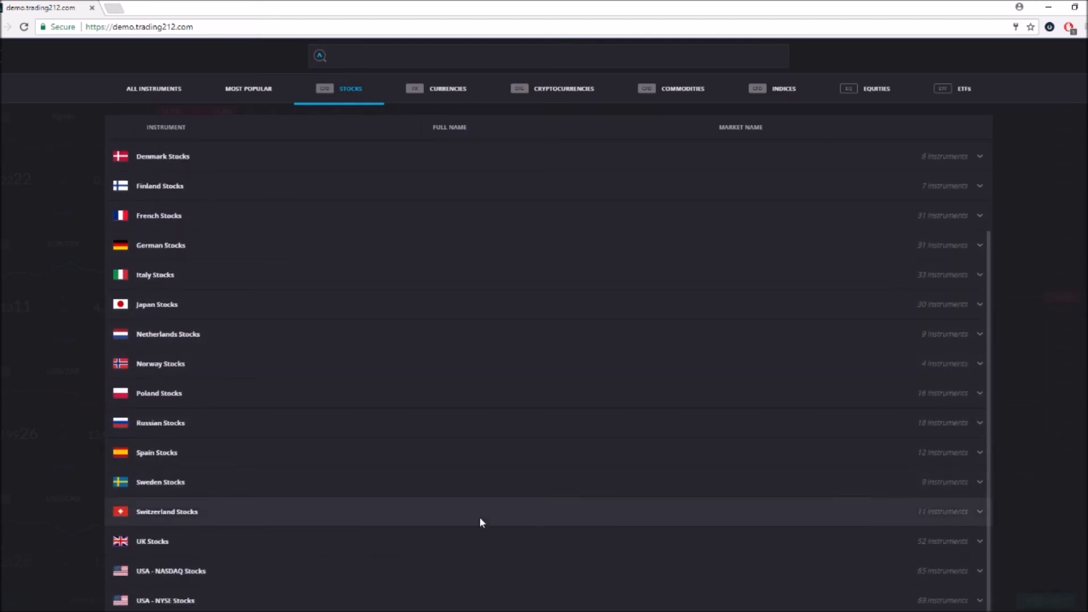
pyautogui.click(474, 542)
# Scroll the UK Stocks list and add RollsRoyce to the favourites.
pyautogui.scroll(-9, 528, 505)
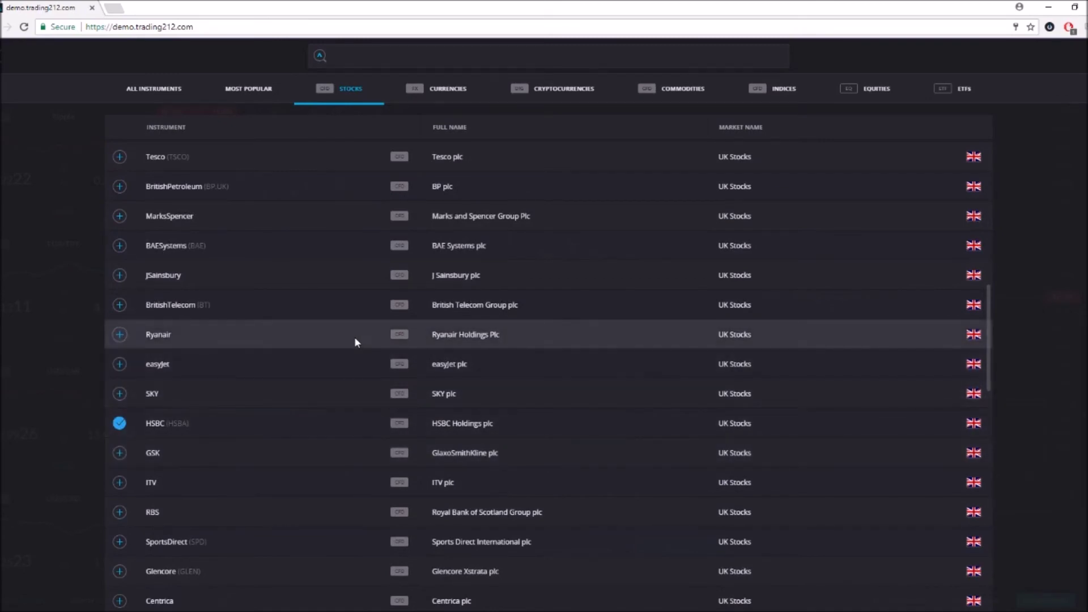
pyautogui.scroll(5, 396, 334)
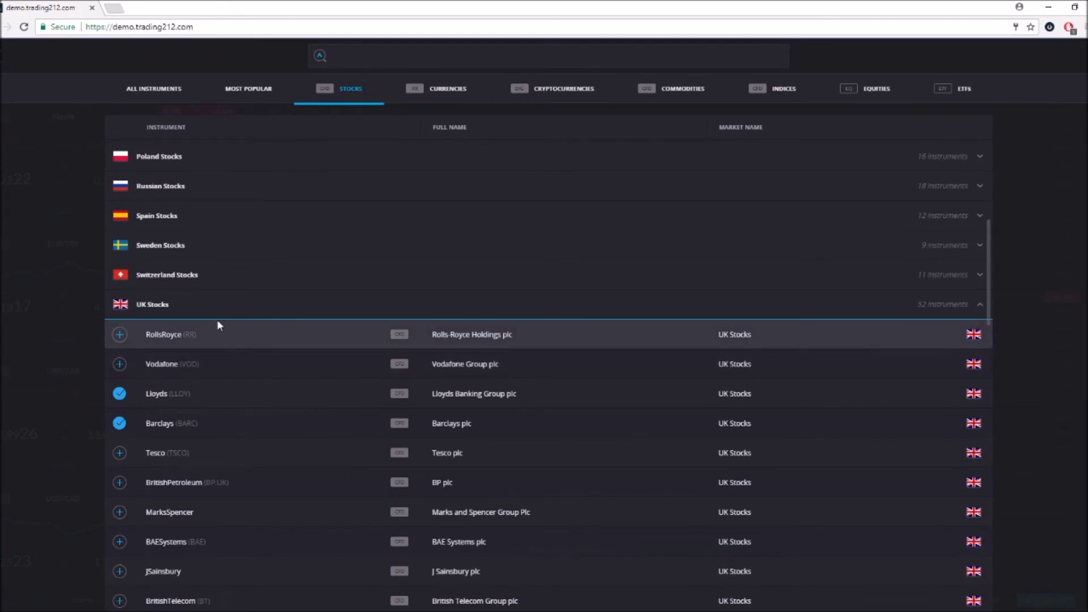
pyautogui.scroll(-8, 181, 358)
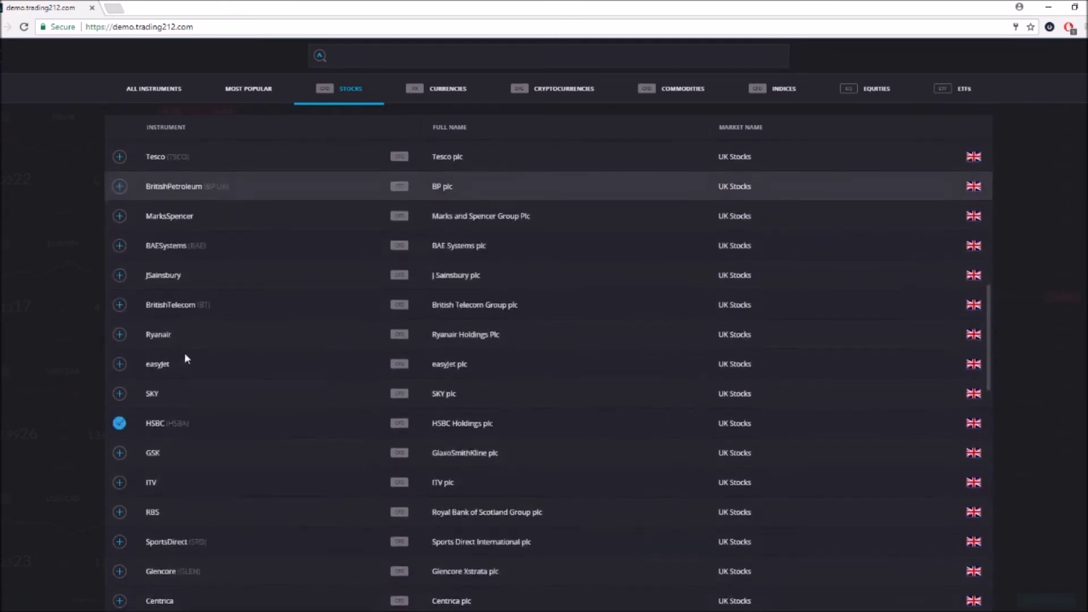
pyautogui.scroll(5, 209, 334)
pyautogui.scroll(3, 222, 343)
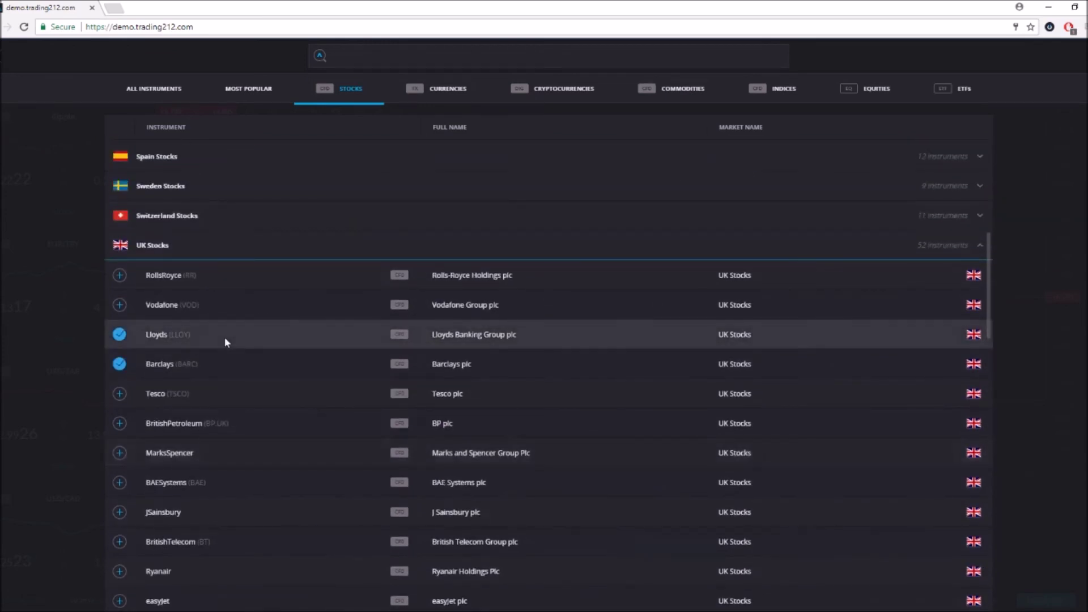
pyautogui.scroll(1, 134, 229)
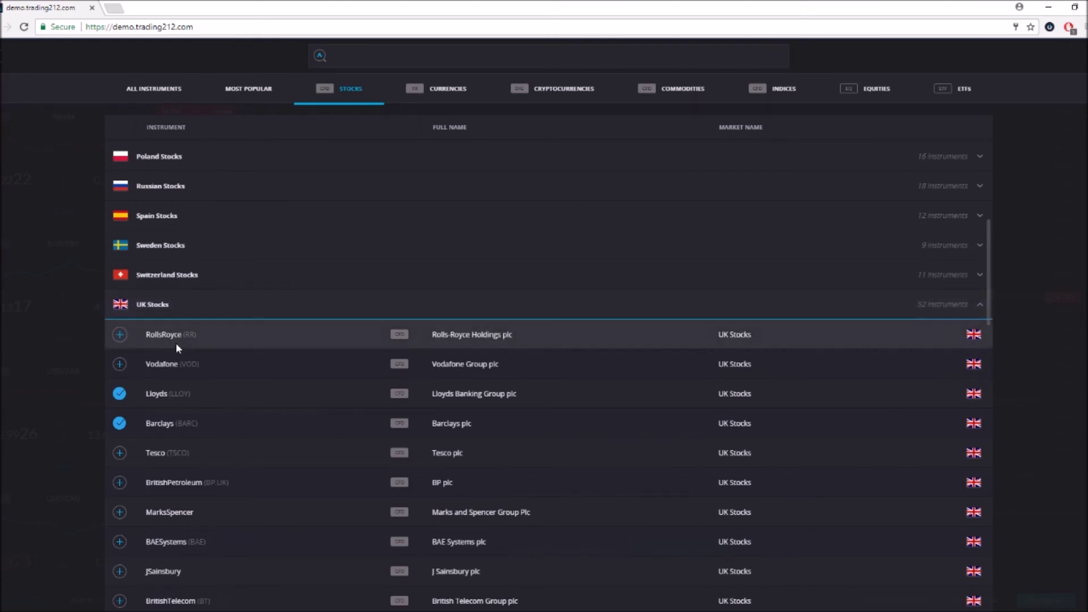
pyautogui.scroll(-4, 179, 344)
pyautogui.scroll(-10, 227, 372)
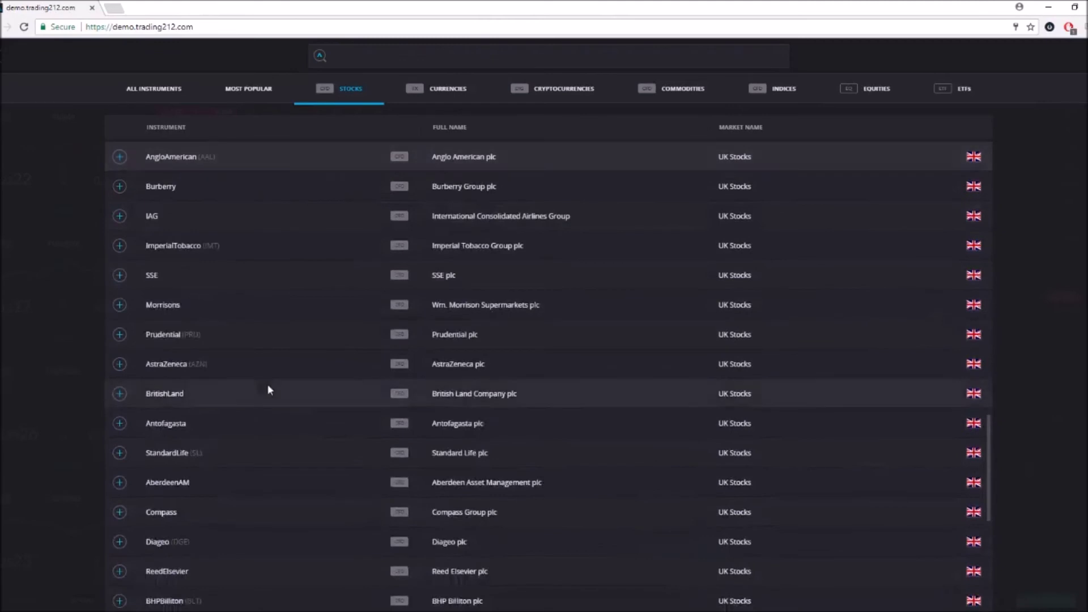
pyautogui.scroll(6, 301, 394)
pyautogui.scroll(-6, 334, 402)
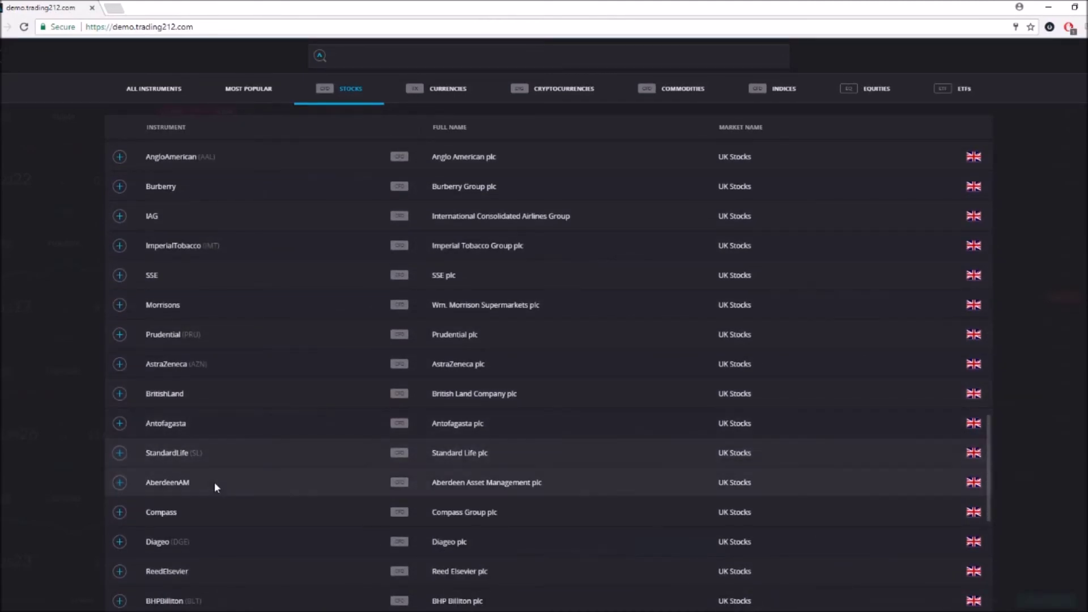
pyautogui.scroll(-6, 220, 485)
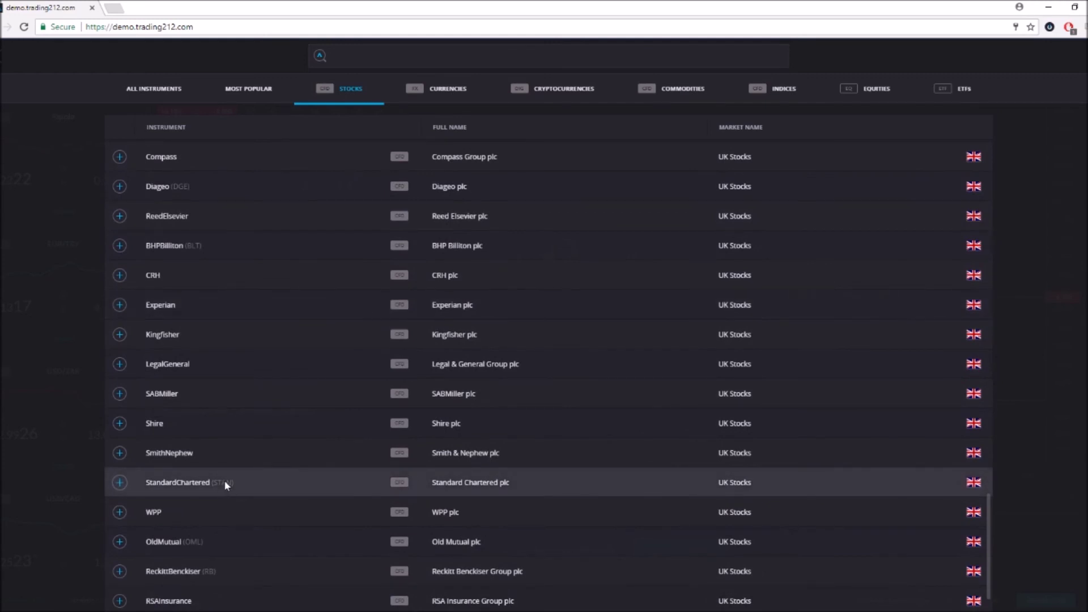
pyautogui.scroll(-1, 224, 481)
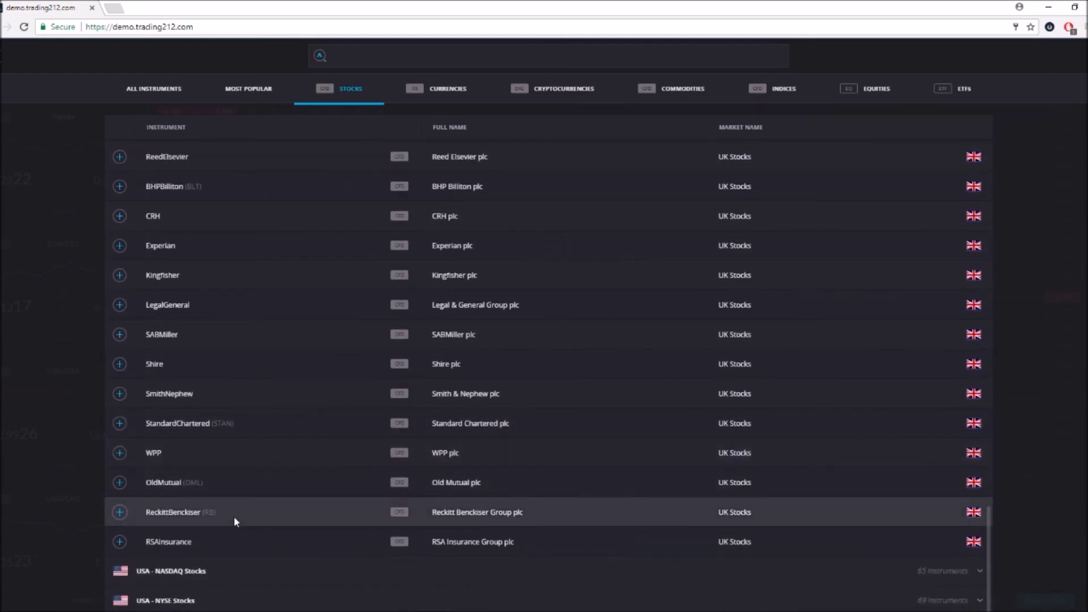
pyautogui.scroll(15, 238, 513)
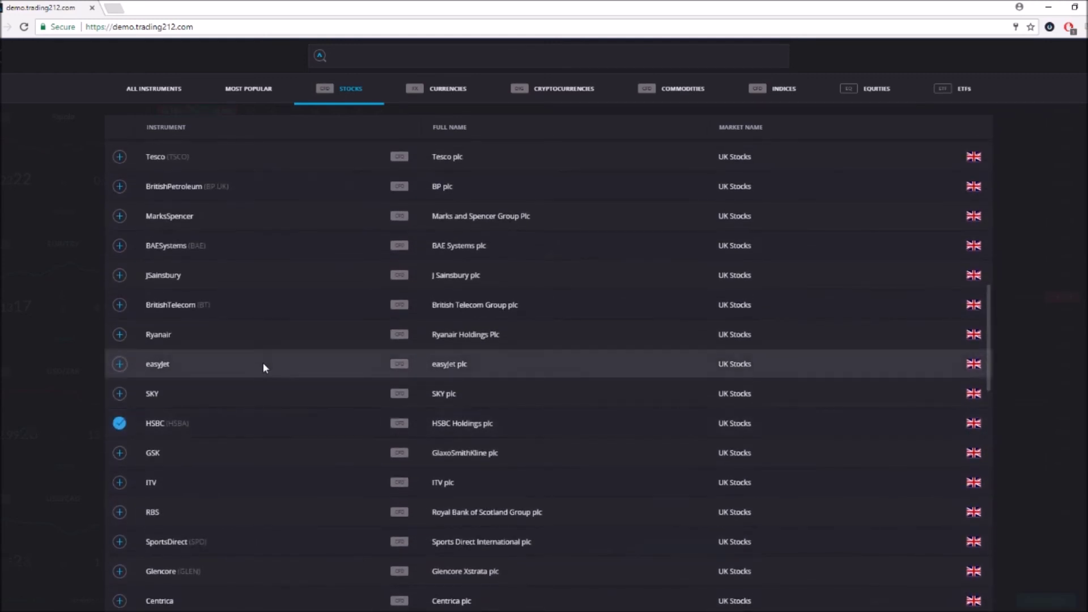
pyautogui.scroll(3, 263, 362)
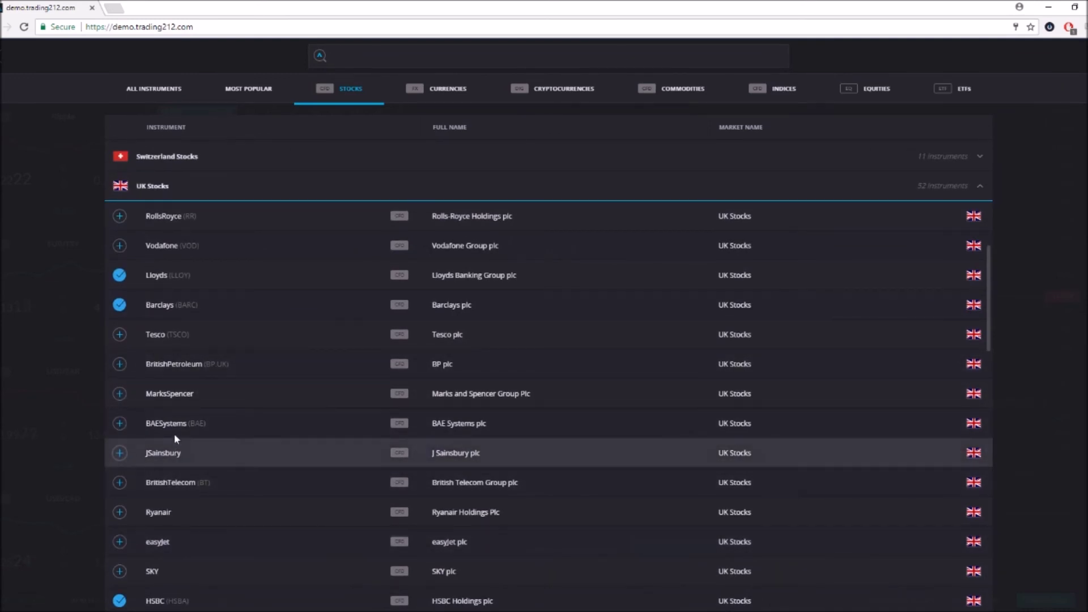
pyautogui.scroll(1, 169, 280)
pyautogui.scroll(1, 169, 278)
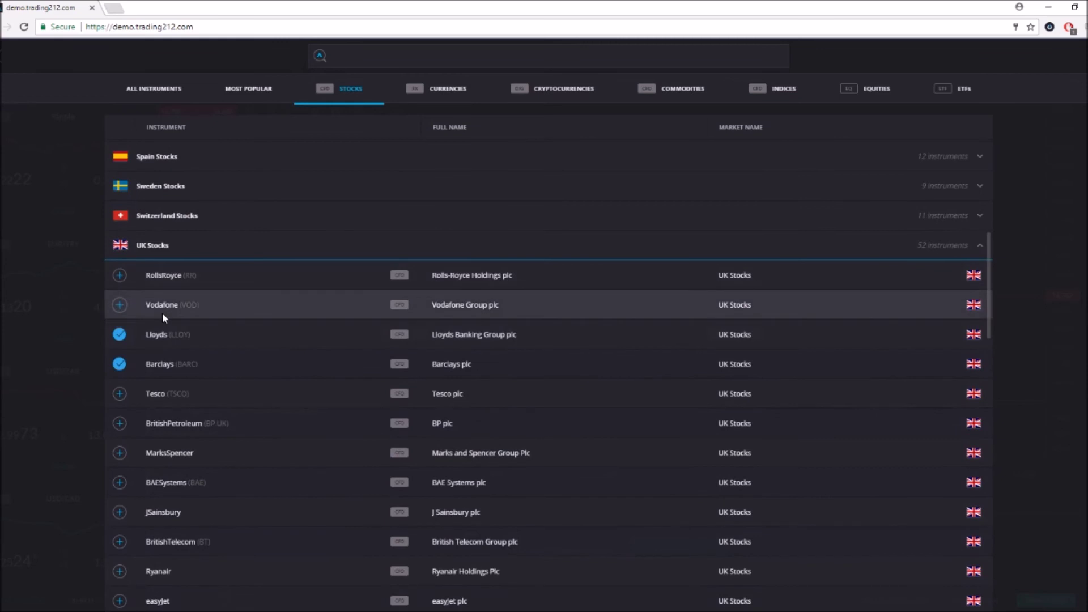
pyautogui.click(120, 275)
# Open a RollsRoyce chart from the favourites and apply the PRO template.
pyautogui.press('Escape')
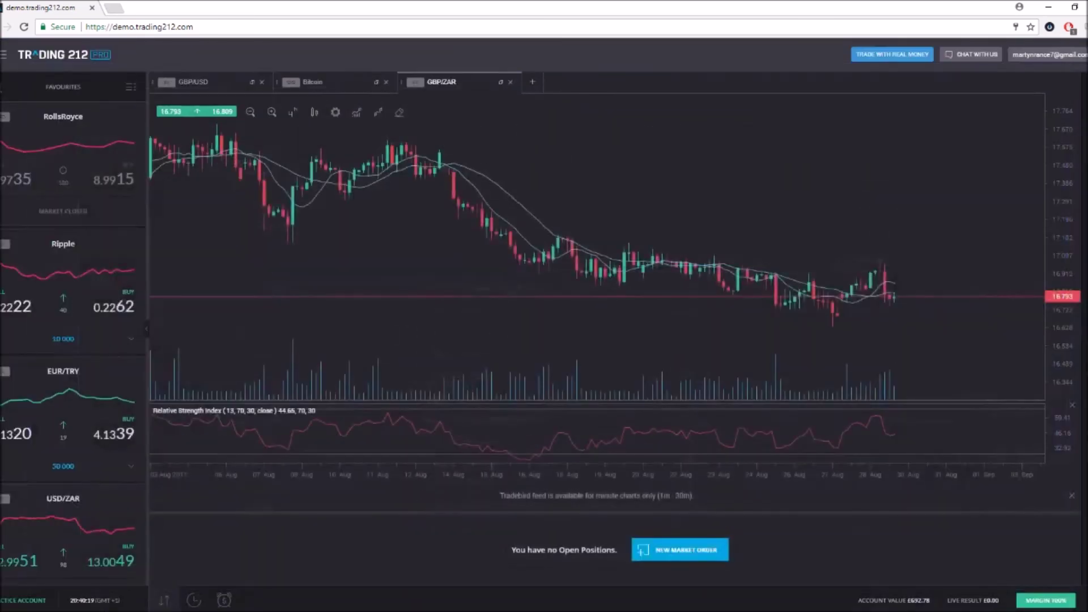
pyautogui.rightClick(63, 141)
pyautogui.click(104, 198)
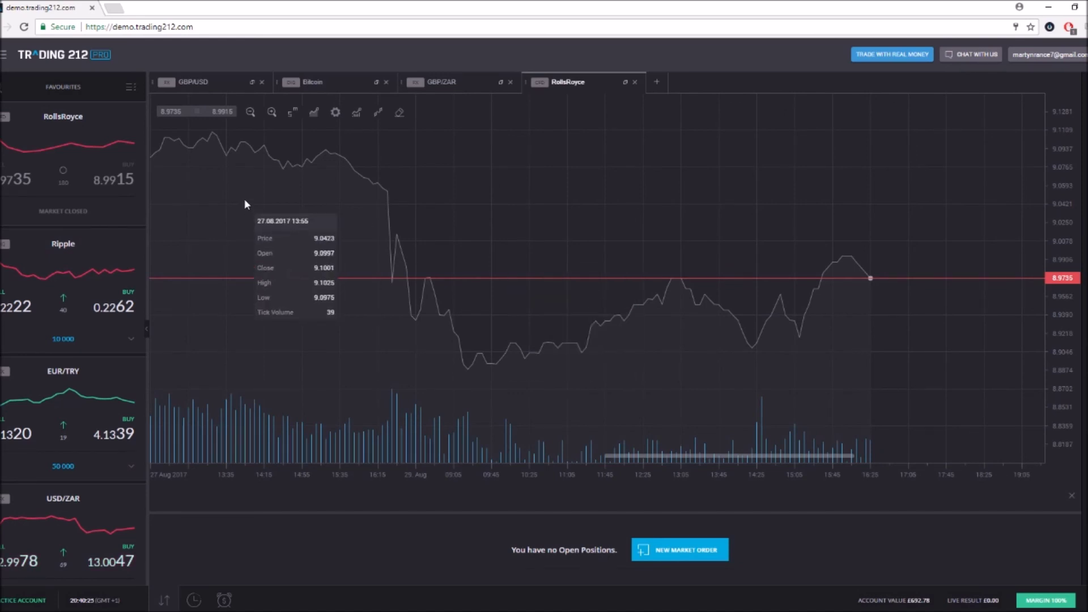
pyautogui.click(356, 112)
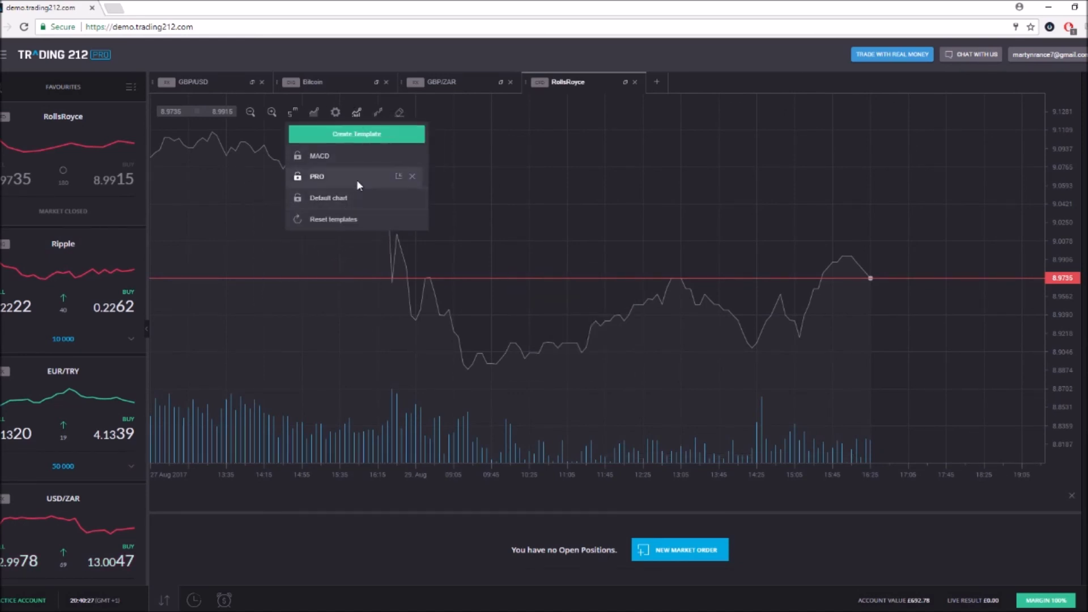
pyautogui.click(354, 183)
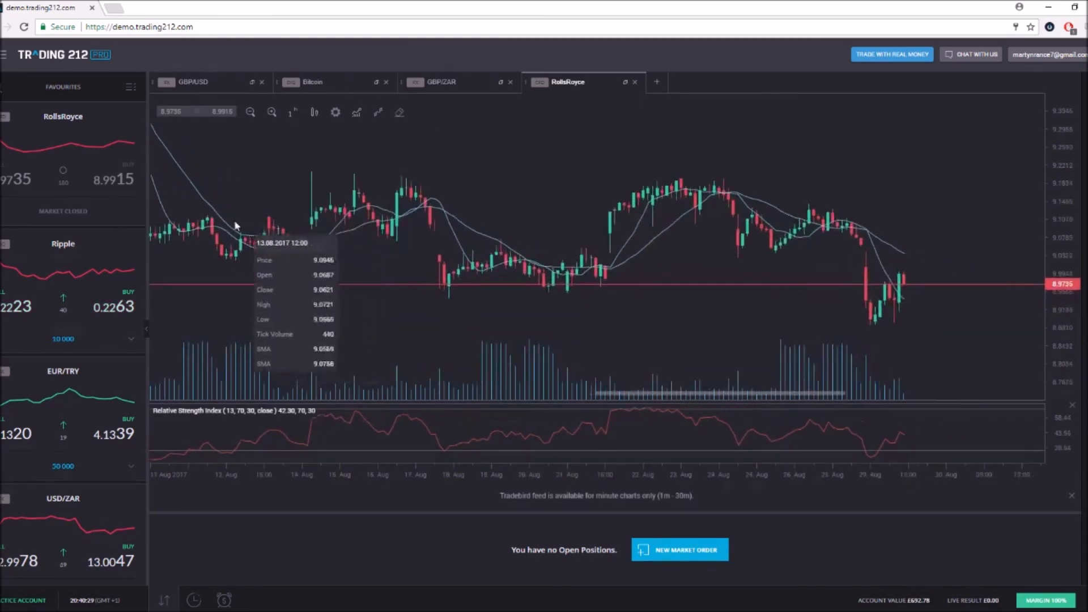
# Change the RollsRoyce chart to 5-minute candles, then to 4-hour candles.
pyautogui.click(293, 112)
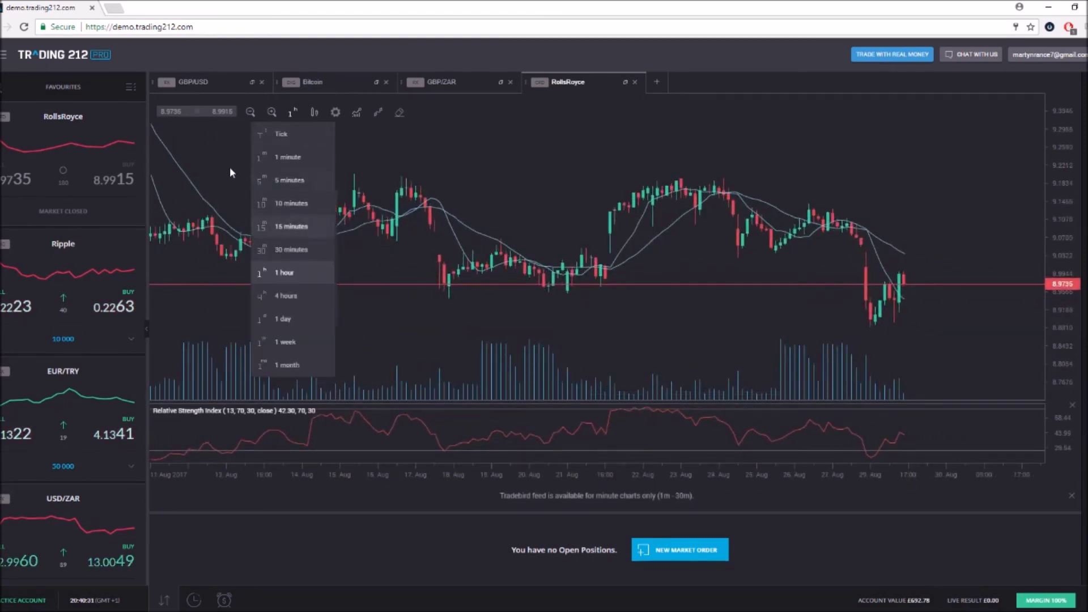
pyautogui.click(212, 114)
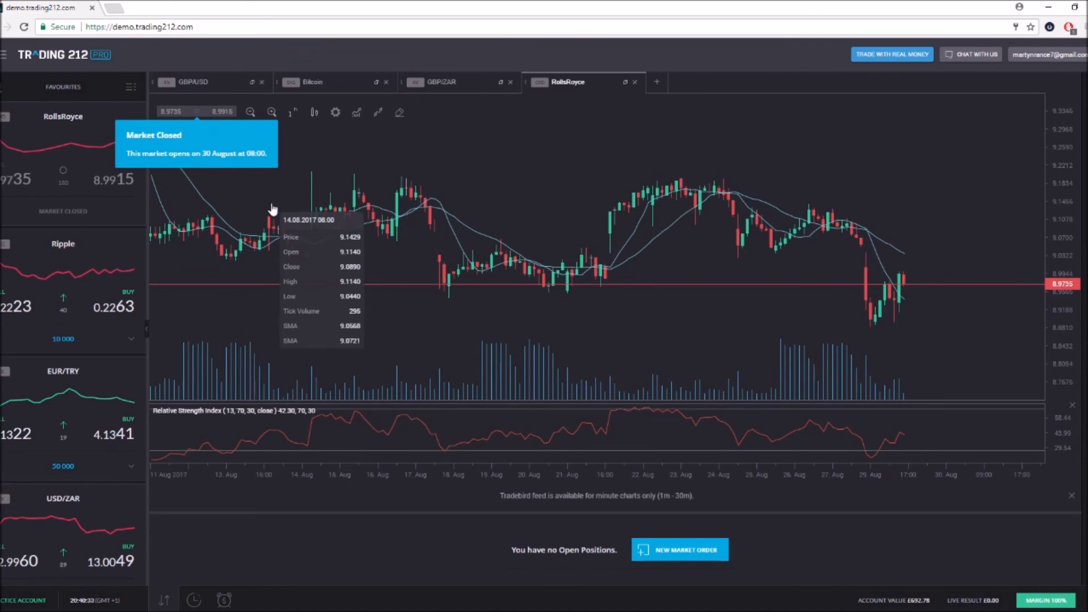
pyautogui.moveTo(277, 198)
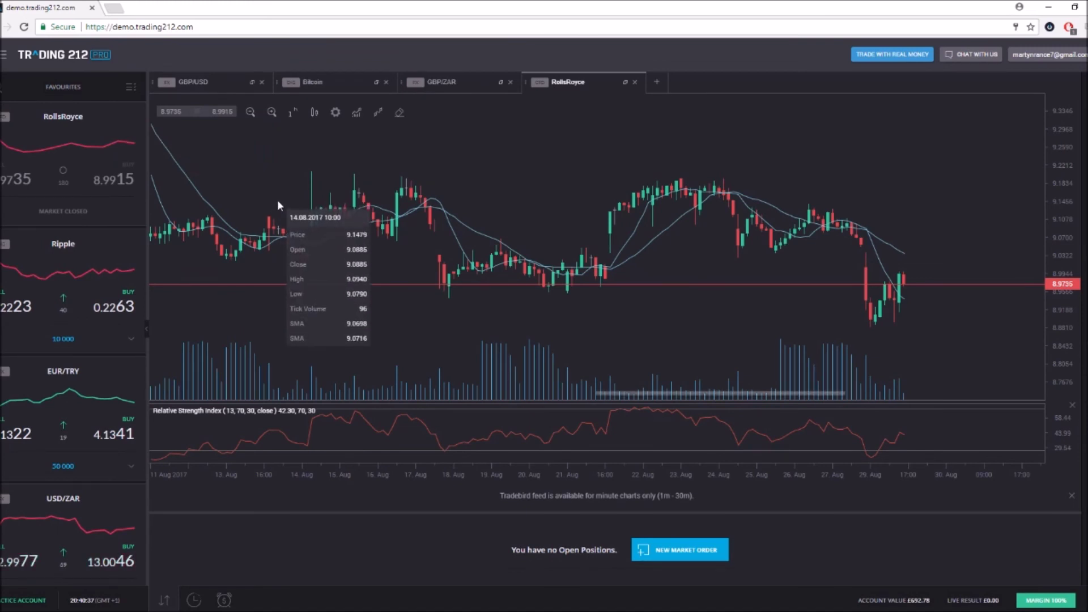
pyautogui.click(292, 112)
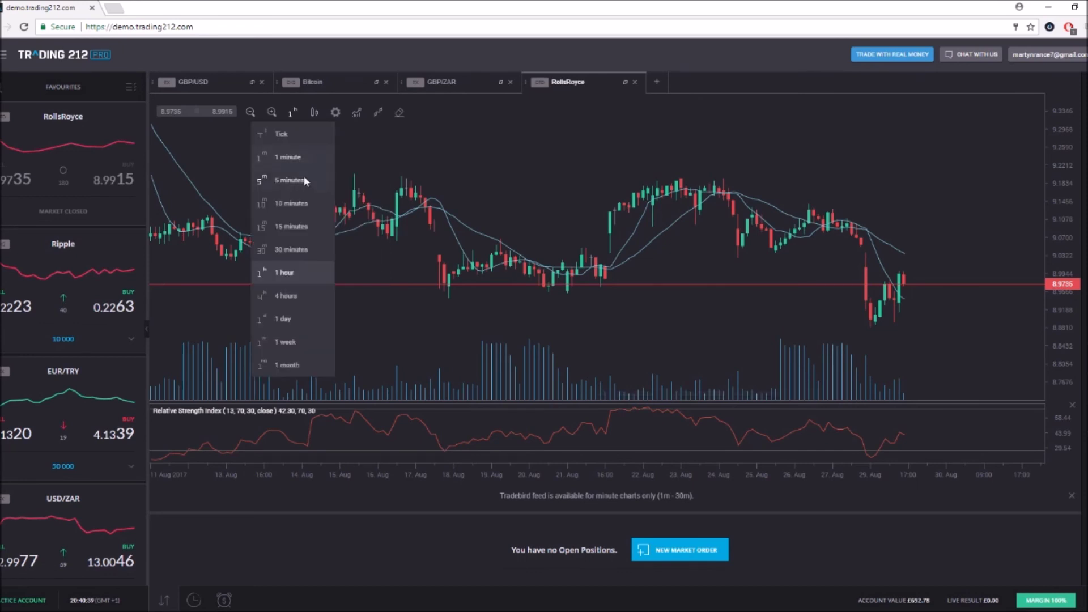
pyautogui.click(306, 182)
pyautogui.moveTo(348, 236)
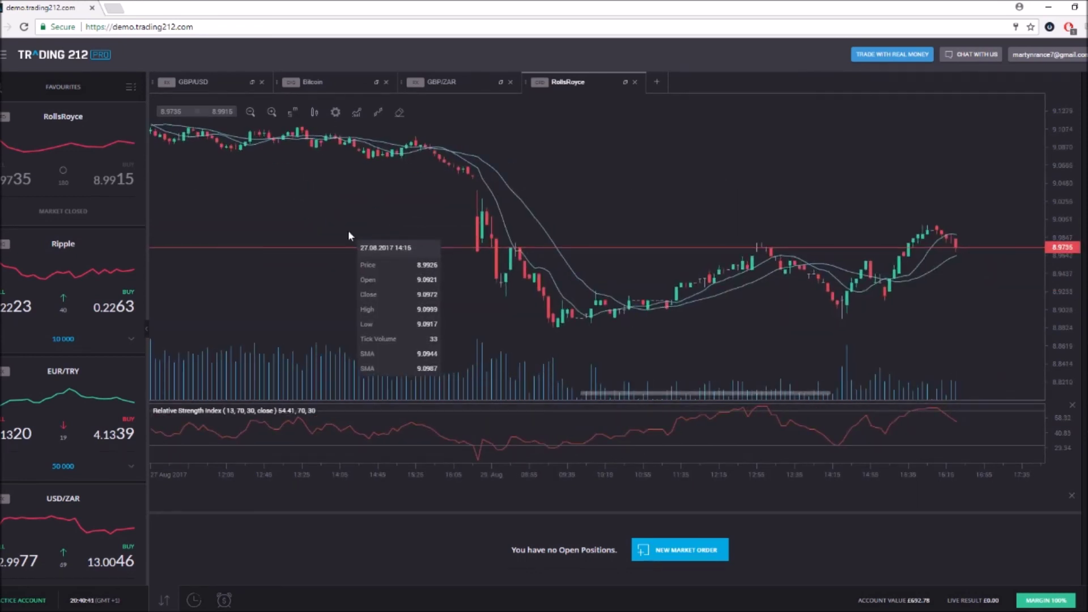
pyautogui.click(293, 112)
pyautogui.click(309, 295)
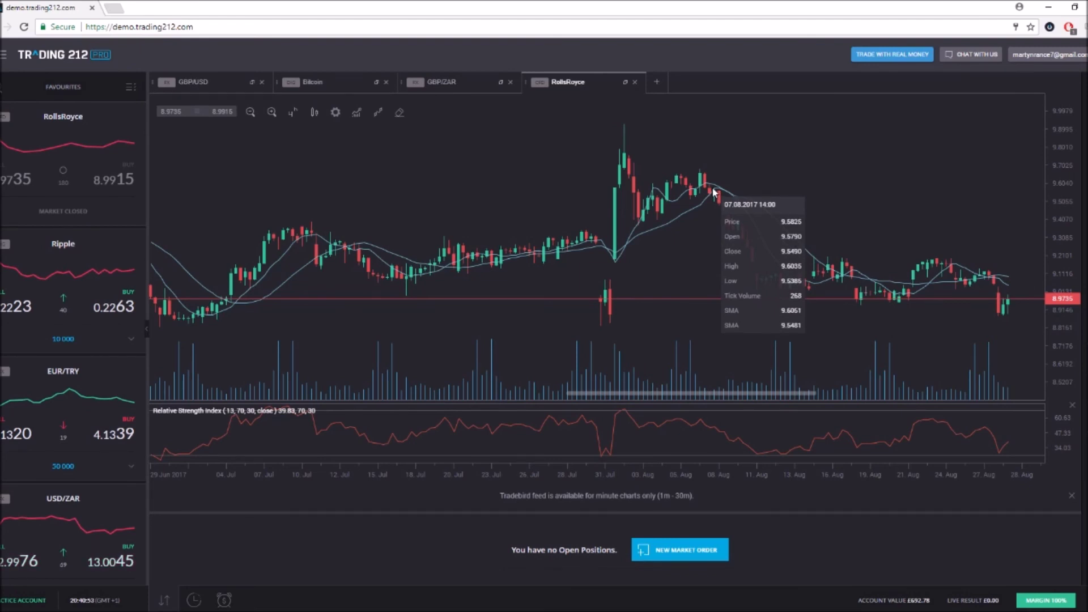
pyautogui.scroll(-1, 714, 193)
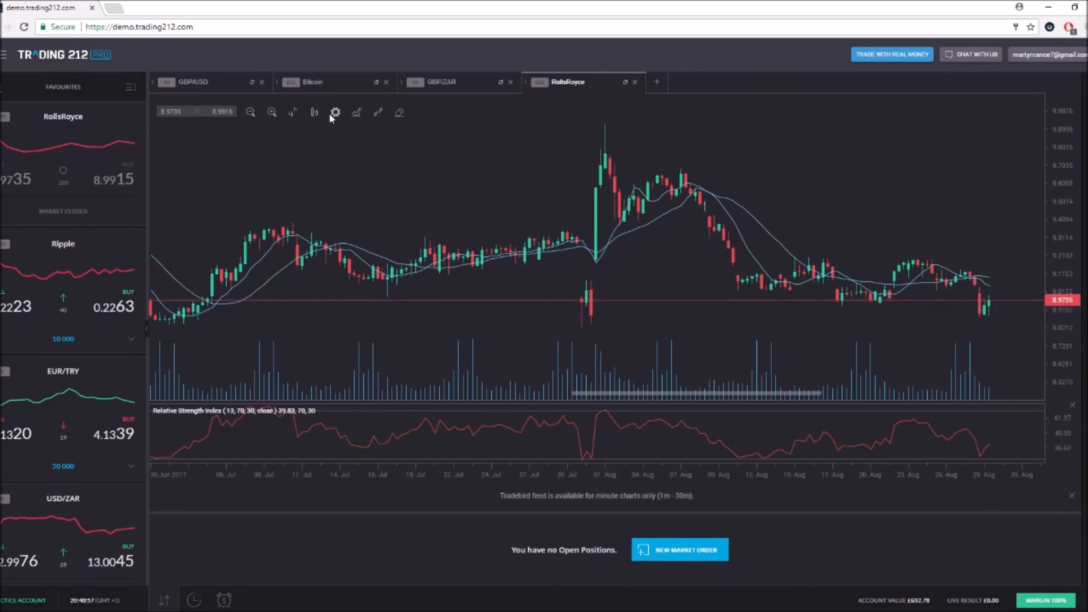
pyautogui.click(223, 108)
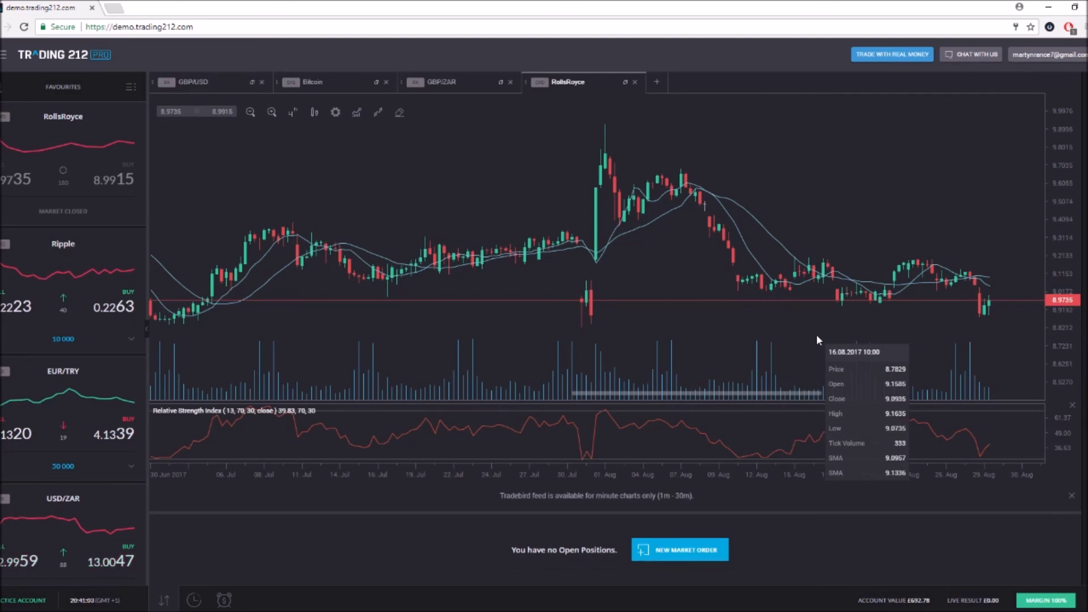
# Browse the Stocks, Cryptocurrencies, Commodities and Indices lists, expanding and collapsing UK Index Futures.
pyautogui.click(17, 120)
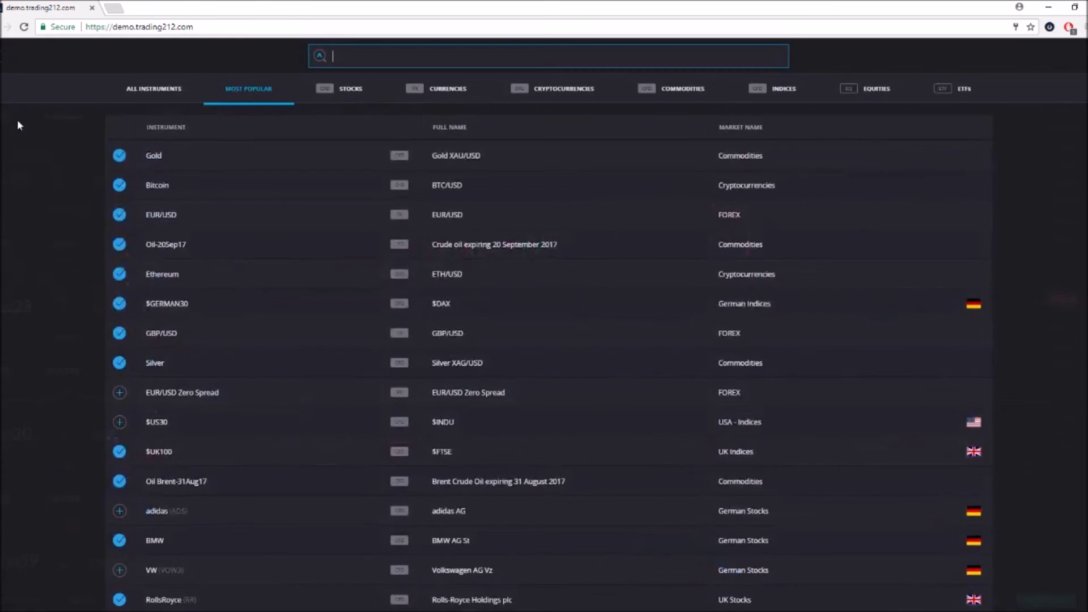
pyautogui.click(349, 108)
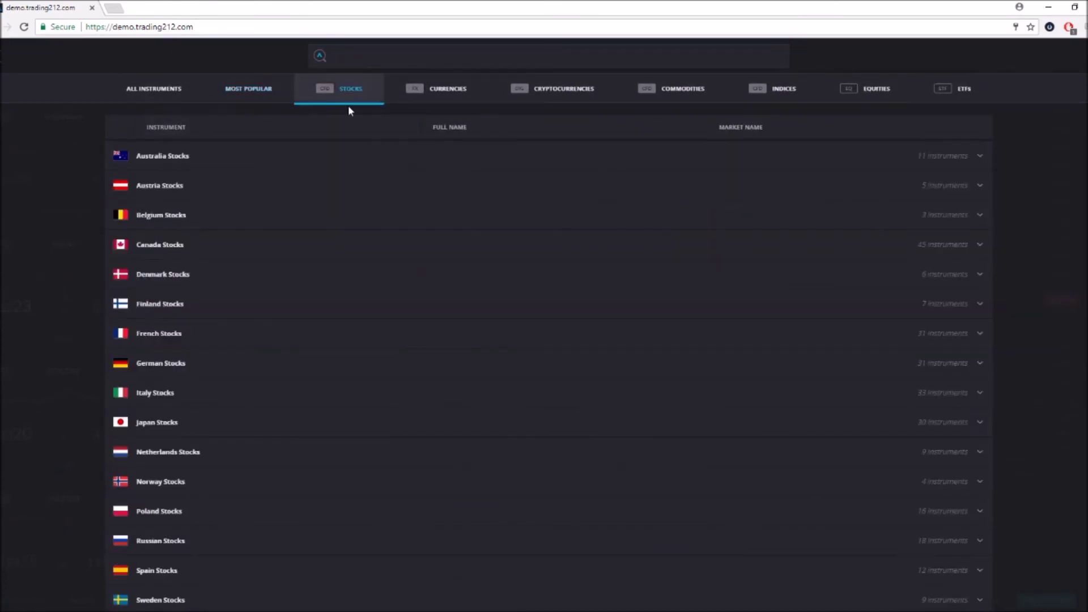
pyautogui.click(530, 91)
pyautogui.click(642, 94)
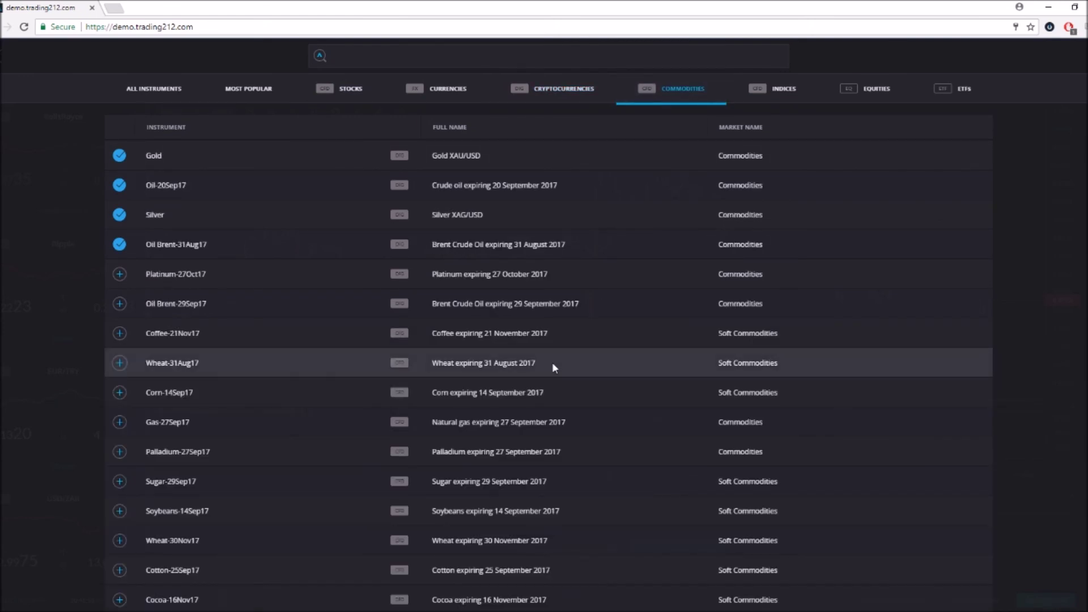
pyautogui.click(790, 93)
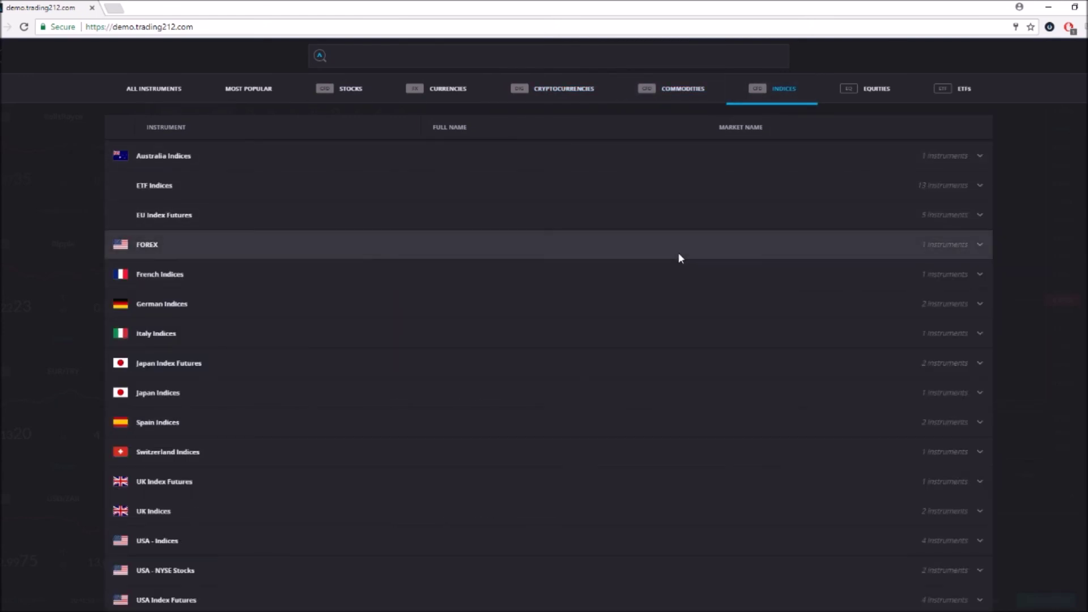
pyautogui.click(263, 476)
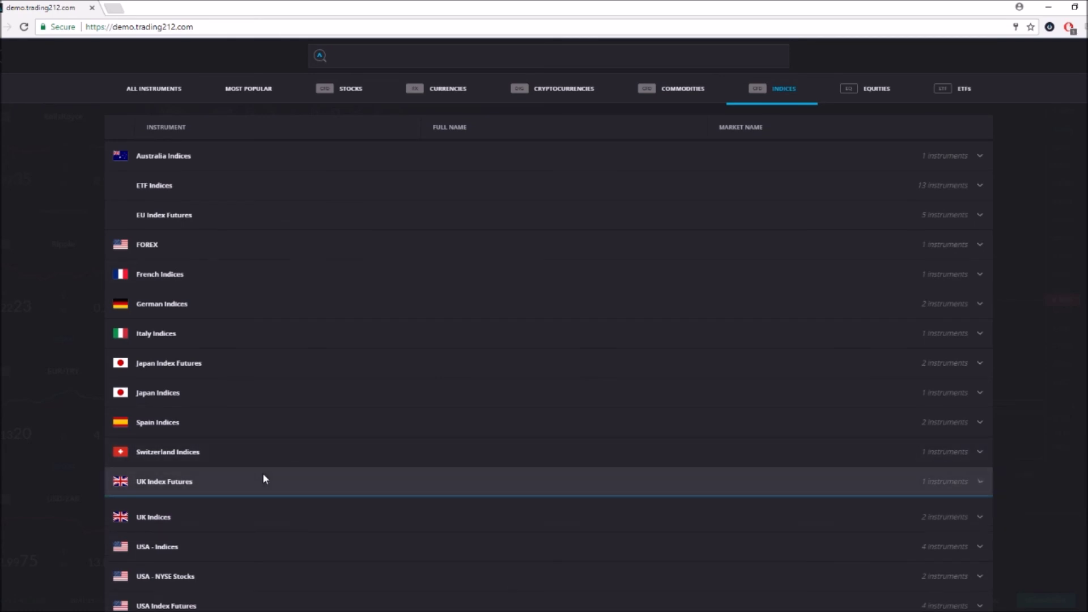
pyautogui.click(263, 478)
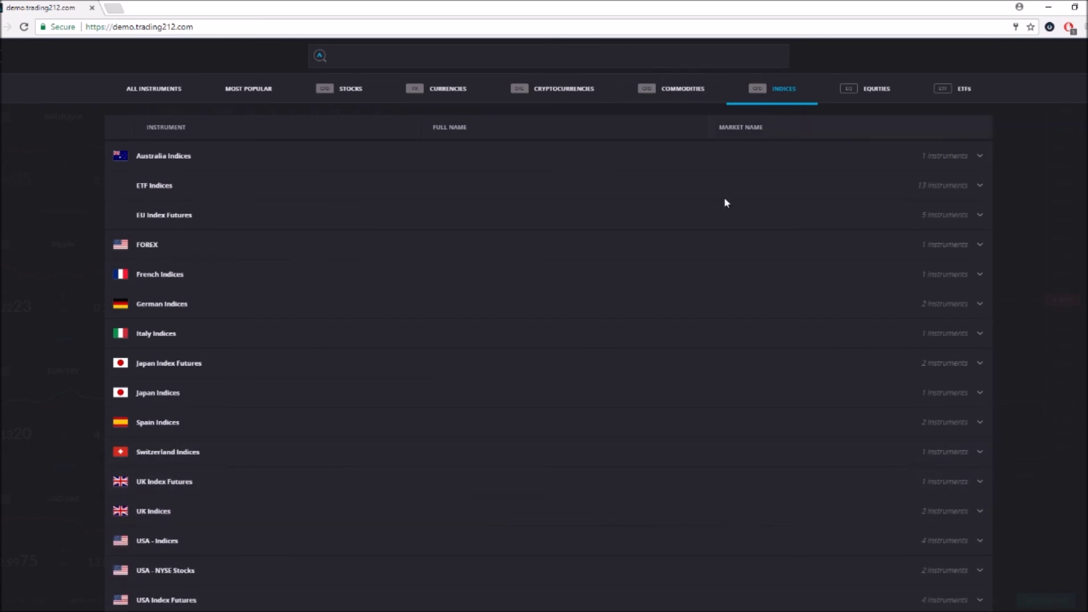
# Show the ETFs list and scroll down through it.
pyautogui.click(944, 93)
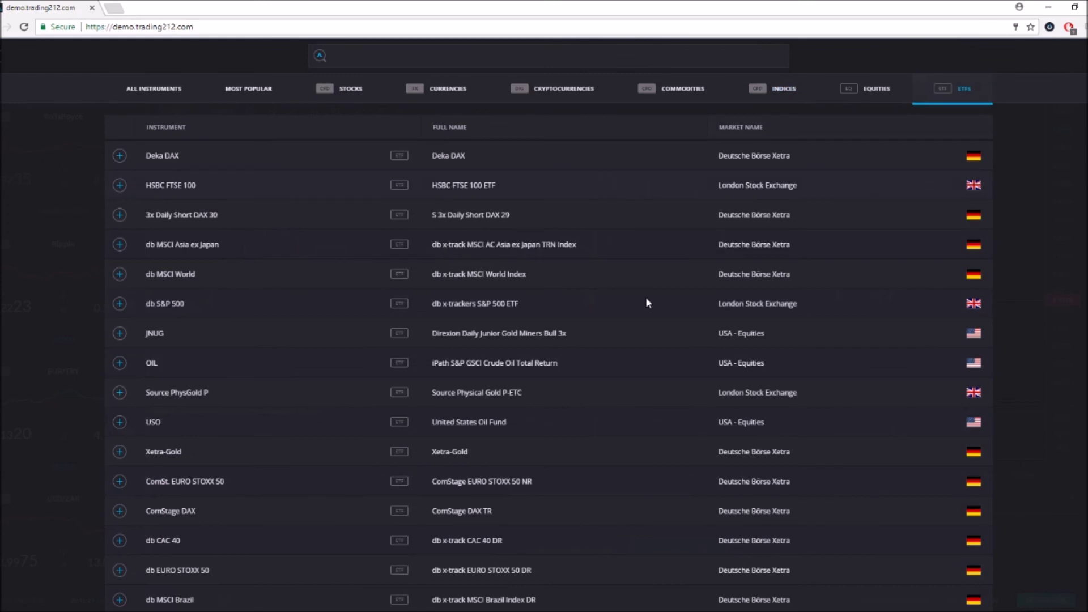
pyautogui.scroll(-15, 520, 379)
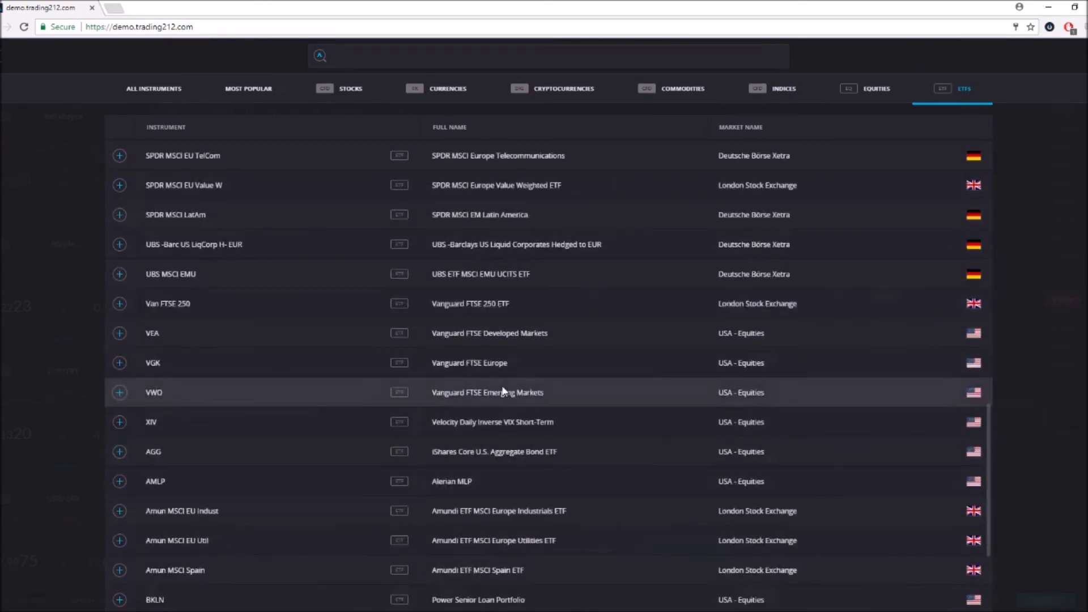
pyautogui.scroll(2, 501, 385)
pyautogui.scroll(-7, 502, 385)
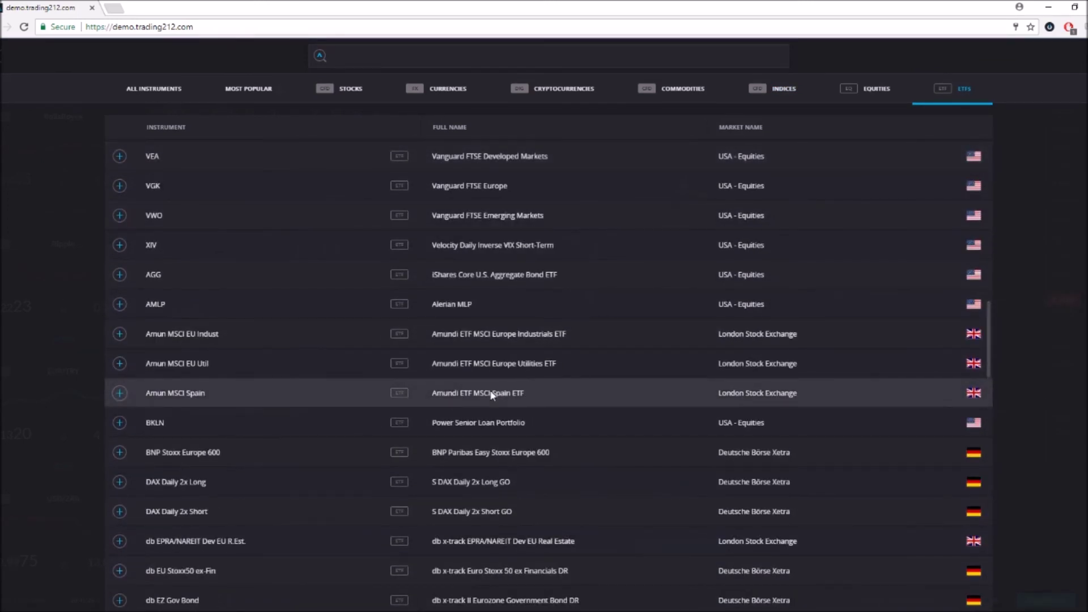
pyautogui.scroll(-2, 490, 392)
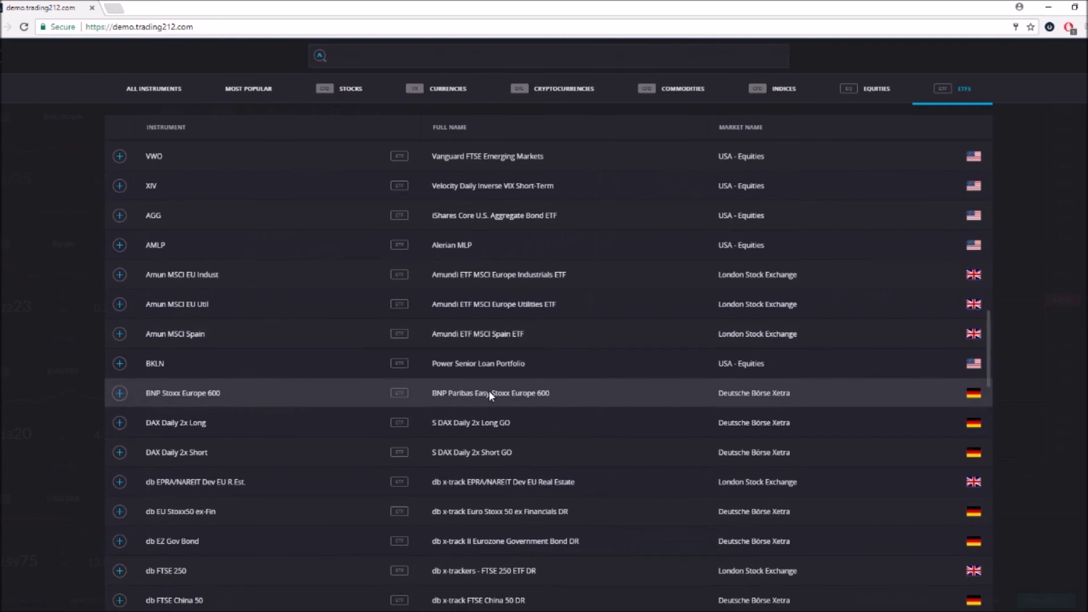
pyautogui.scroll(-16, 490, 393)
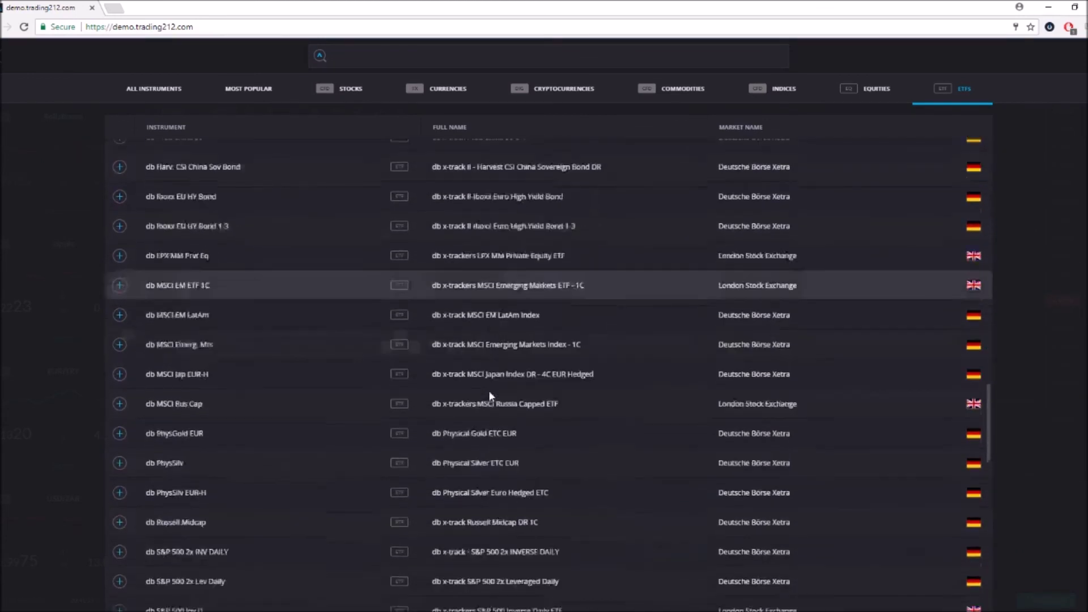
pyautogui.scroll(-15, 489, 395)
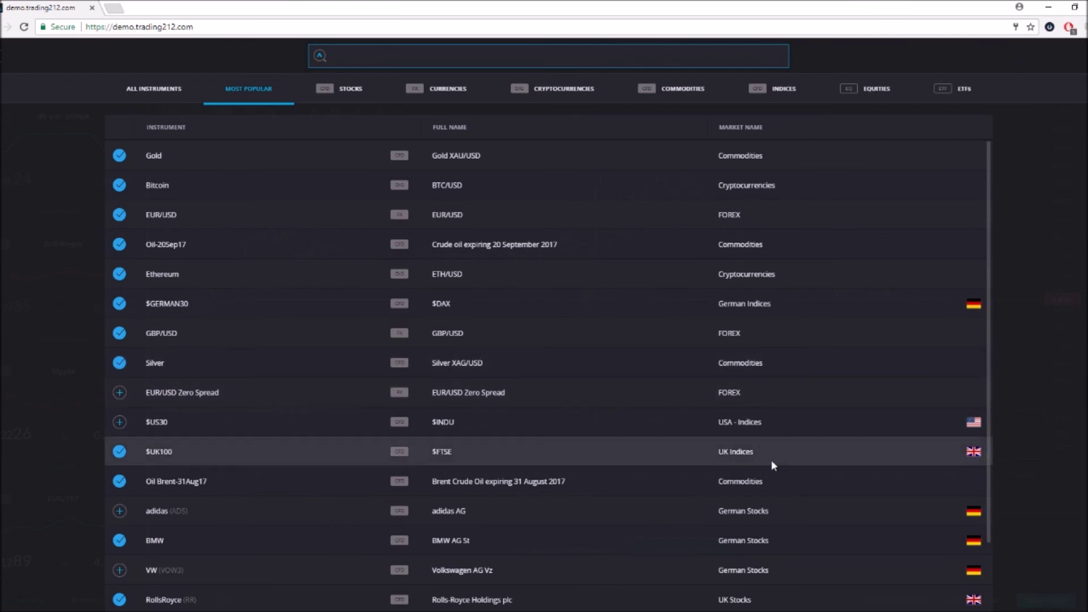
# Show the Stocks category and scroll through country groups such as UK Stocks.
pyautogui.scroll(-1, 447, 382)
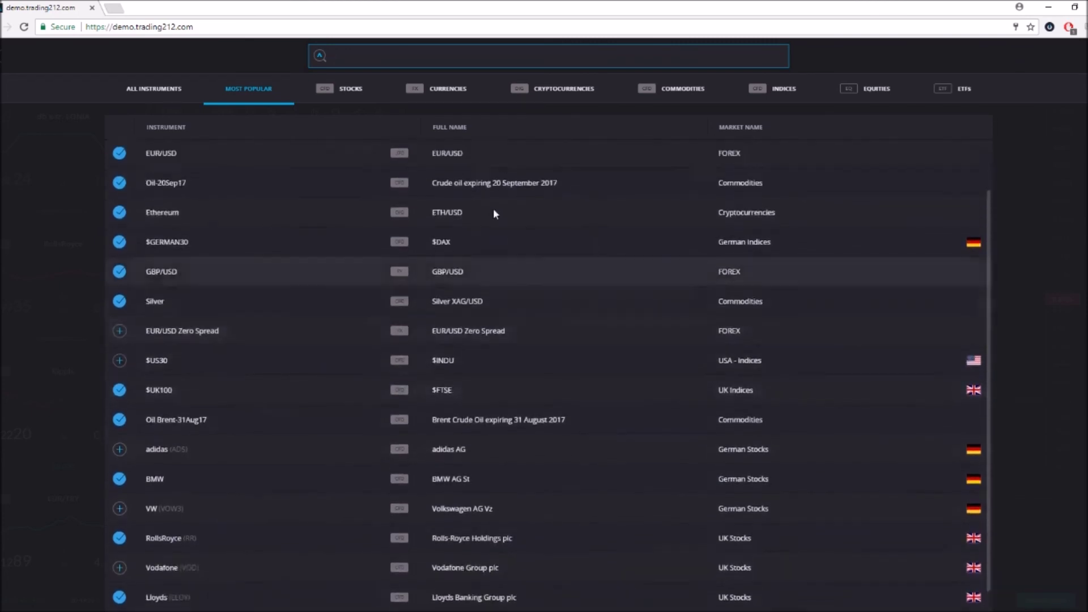
pyautogui.scroll(1, 493, 208)
pyautogui.click(334, 91)
pyautogui.scroll(-2, 476, 340)
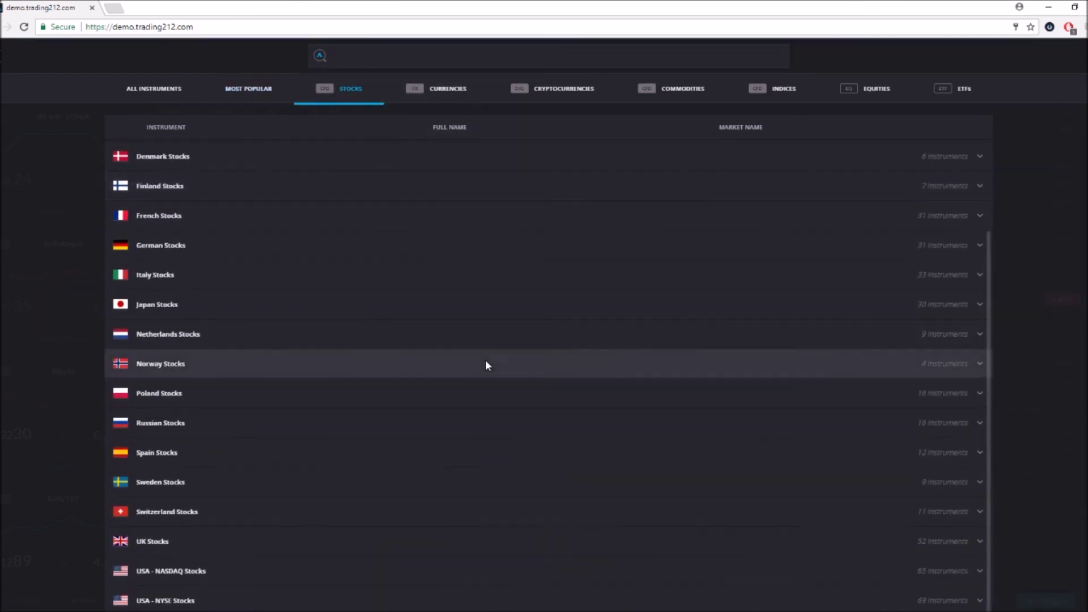
pyautogui.scroll(1, 442, 397)
pyautogui.scroll(2, 448, 340)
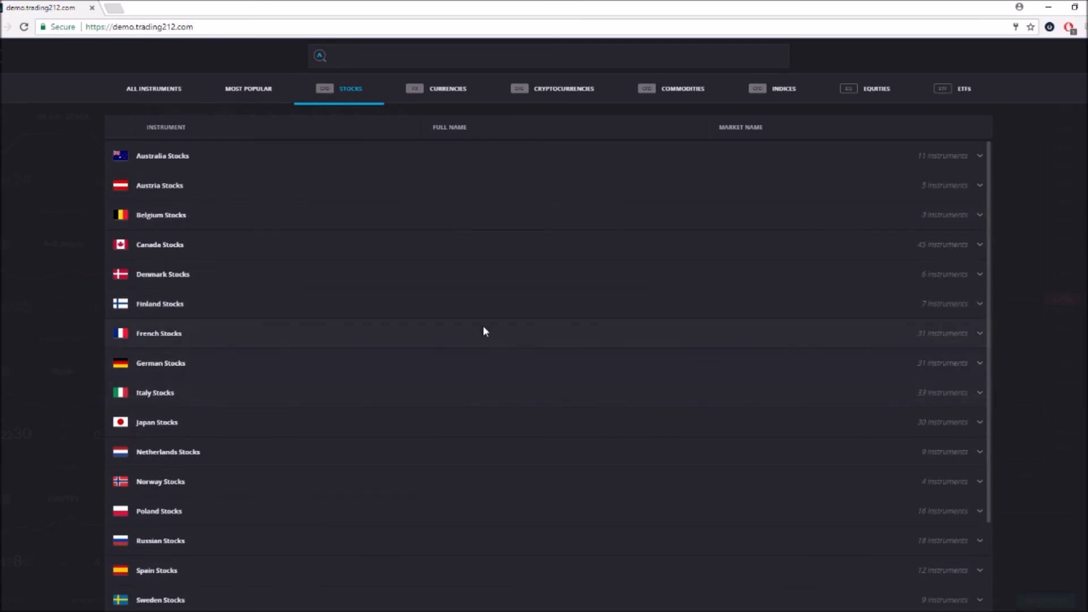
pyautogui.scroll(-1, 567, 346)
pyautogui.scroll(-2, 623, 255)
pyautogui.scroll(1, 640, 380)
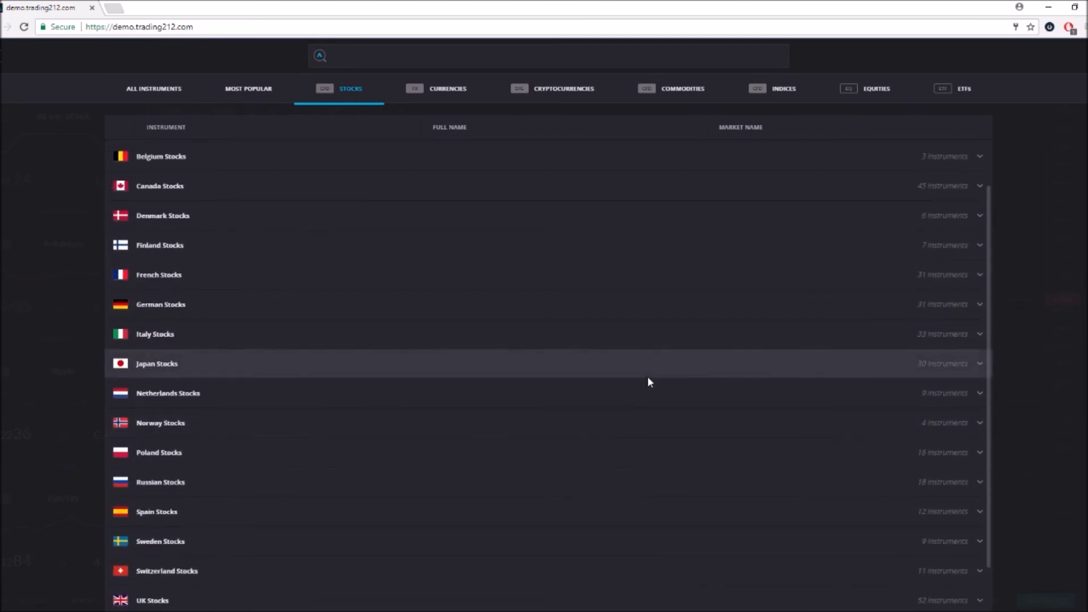
pyautogui.scroll(-1, 658, 392)
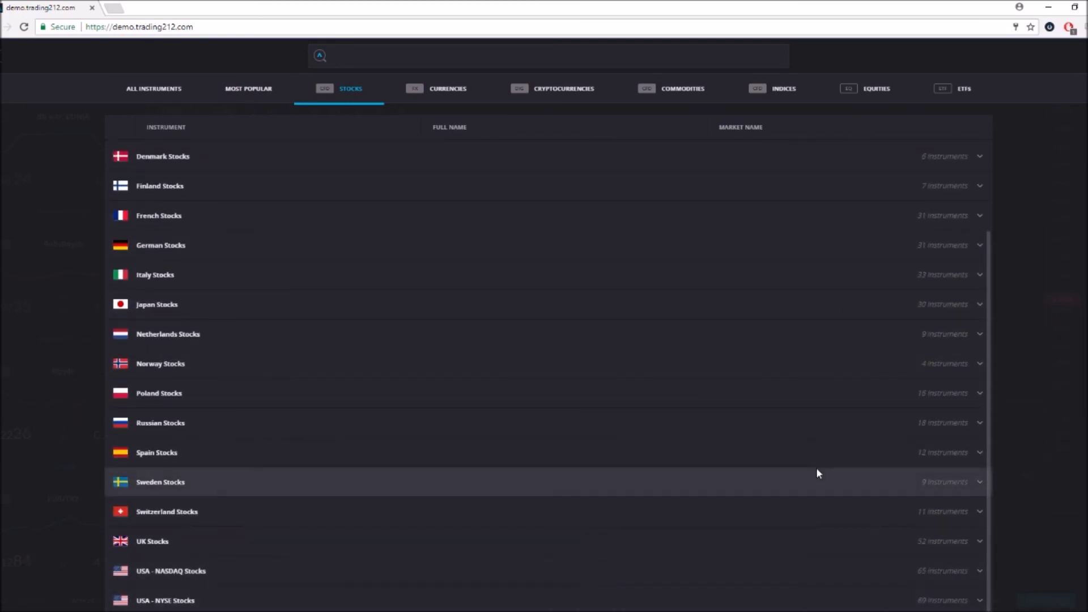